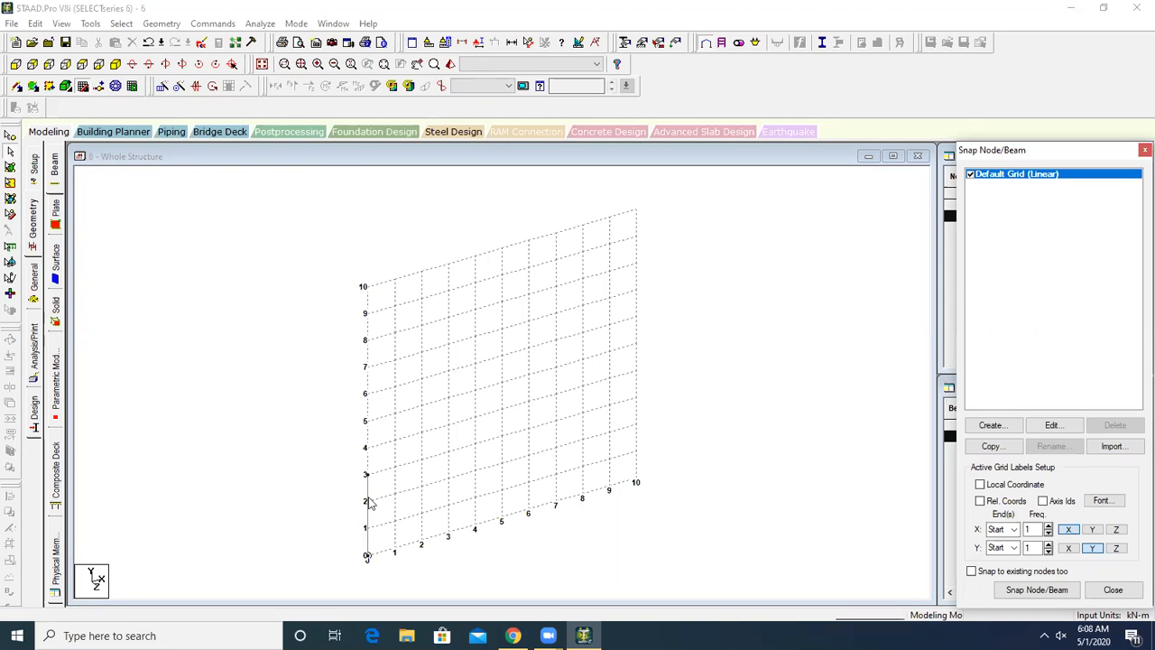
- Try a Translational Repeat of the column along X with 4 steps at 3 m spacing and no linked steps, and undo it
click(366, 499)
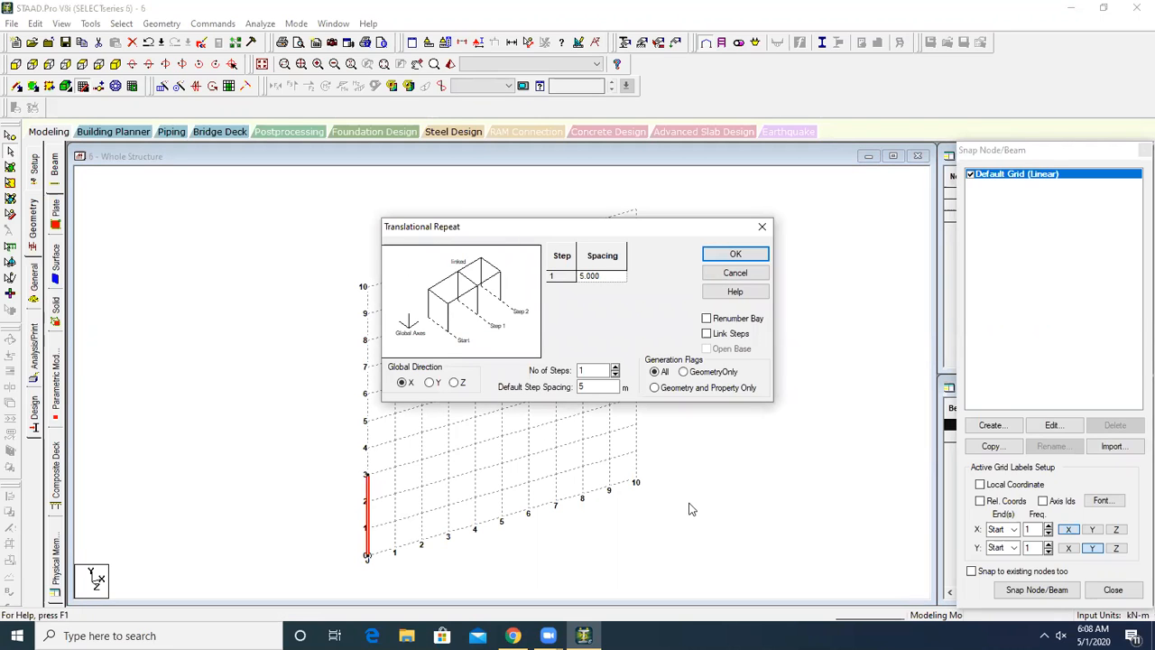
click(615, 370)
click(615, 368)
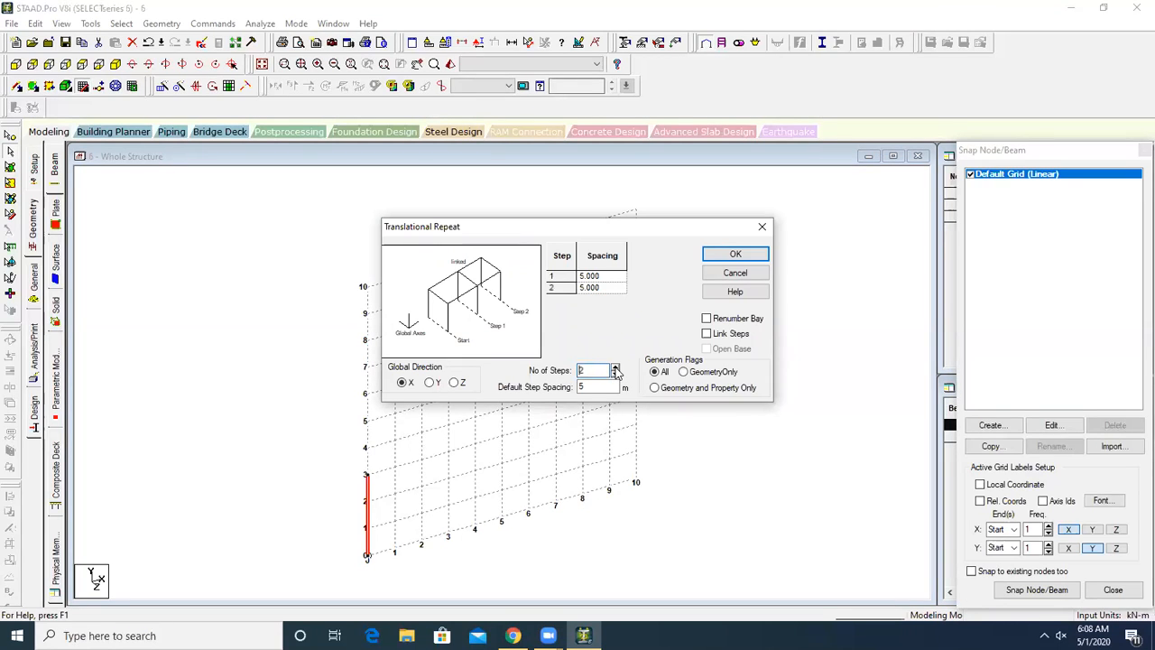
double_click(614, 367)
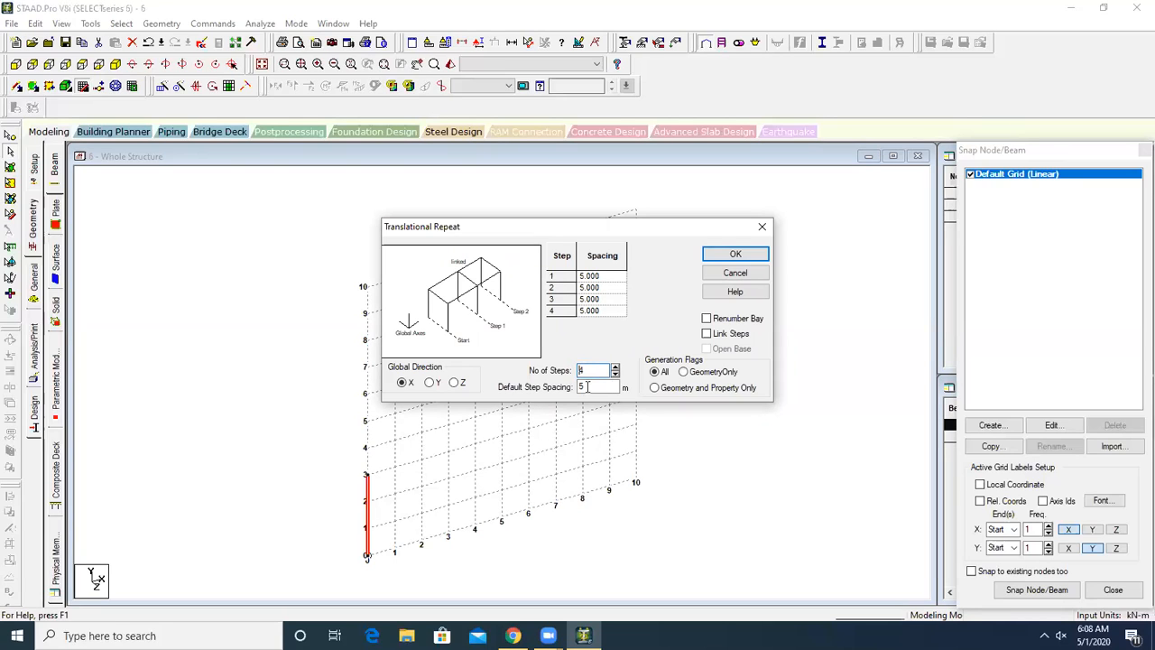
key(Tab)
text(3)
click(575, 348)
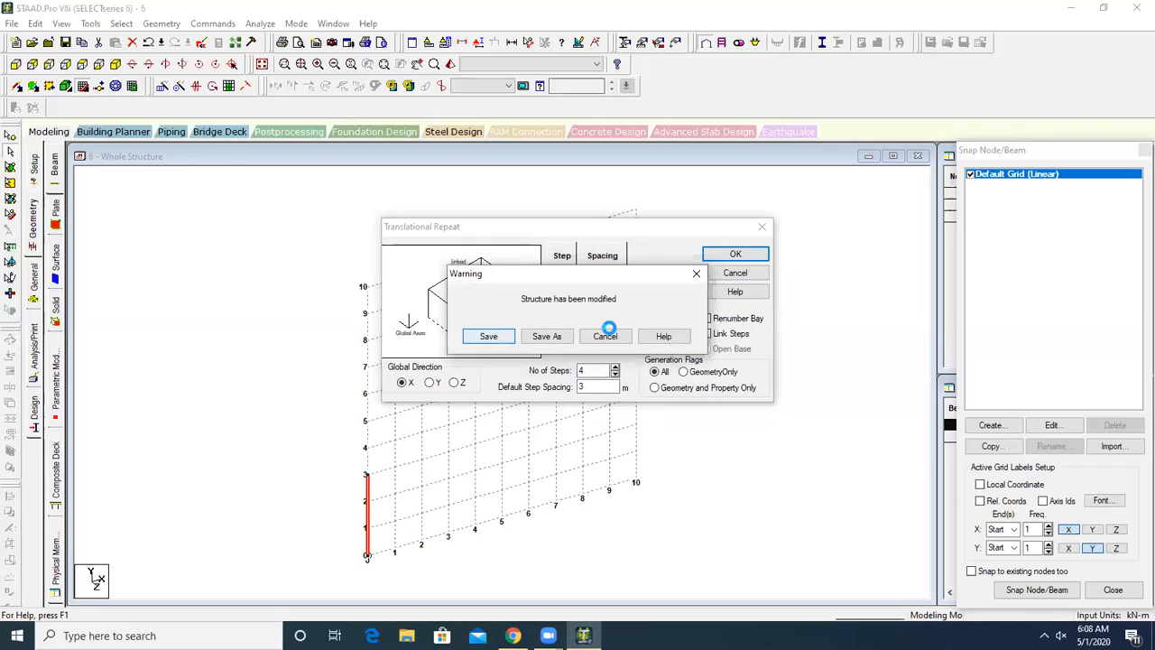
click(607, 333)
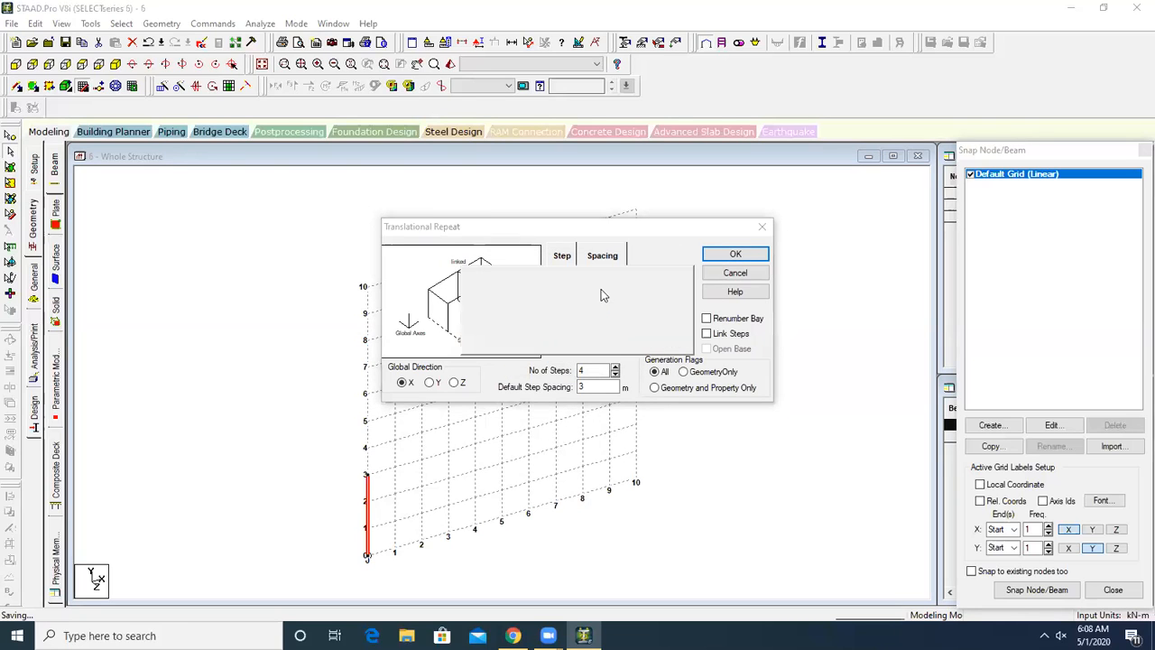
click(605, 301)
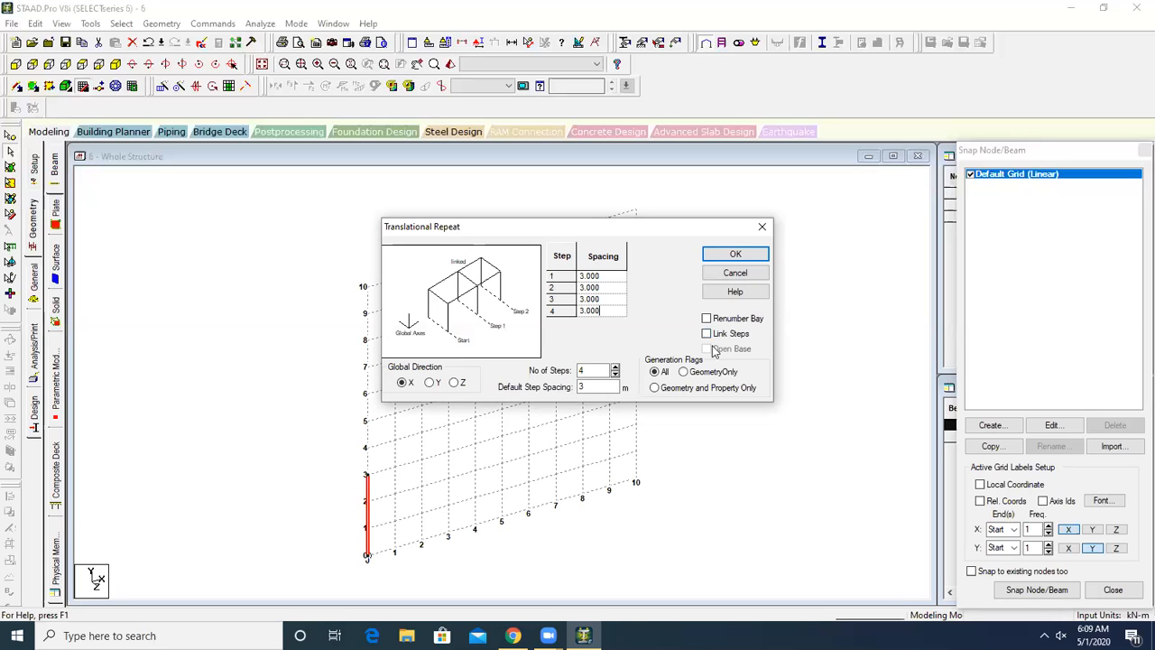
click(734, 255)
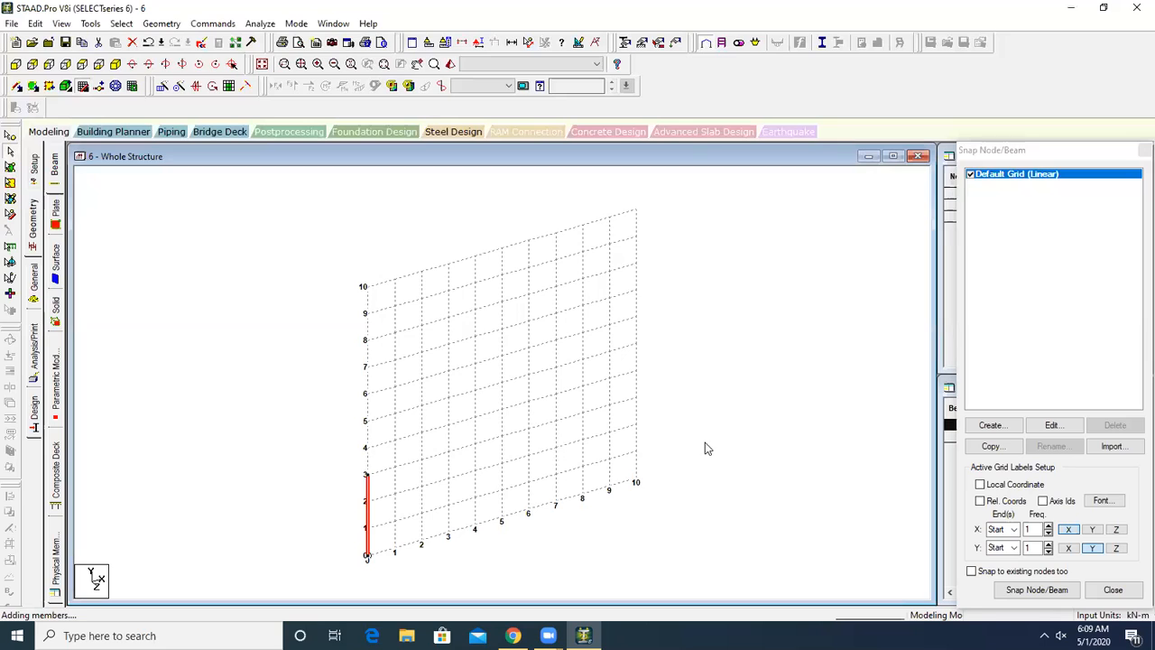
click(589, 510)
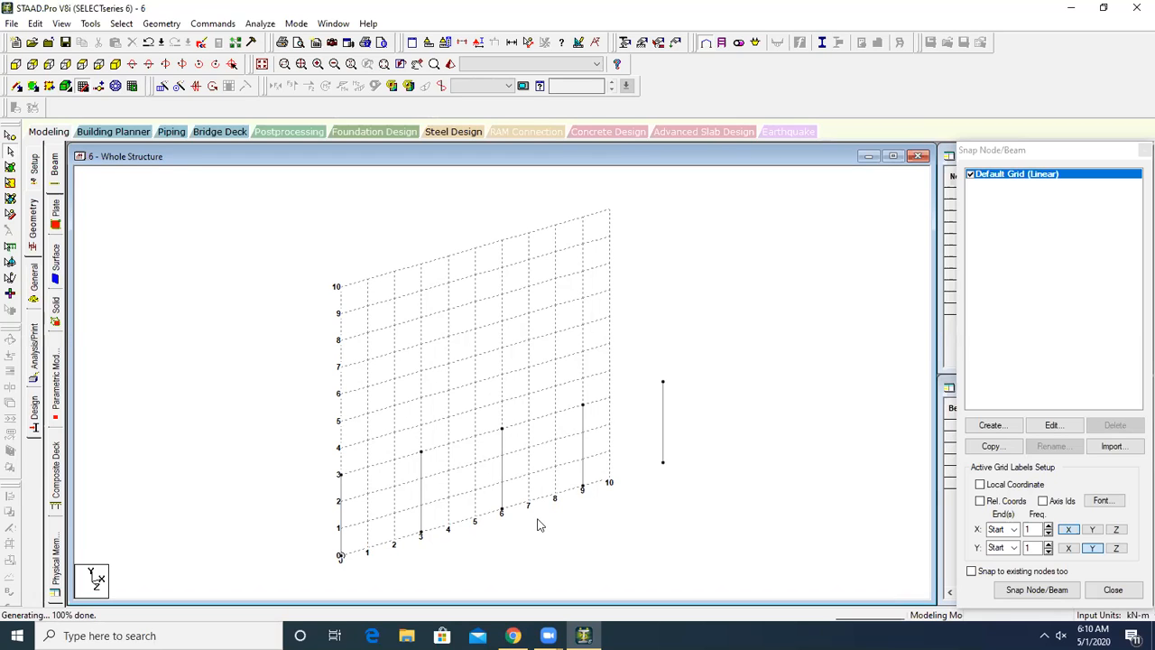
key(ctrl+z)
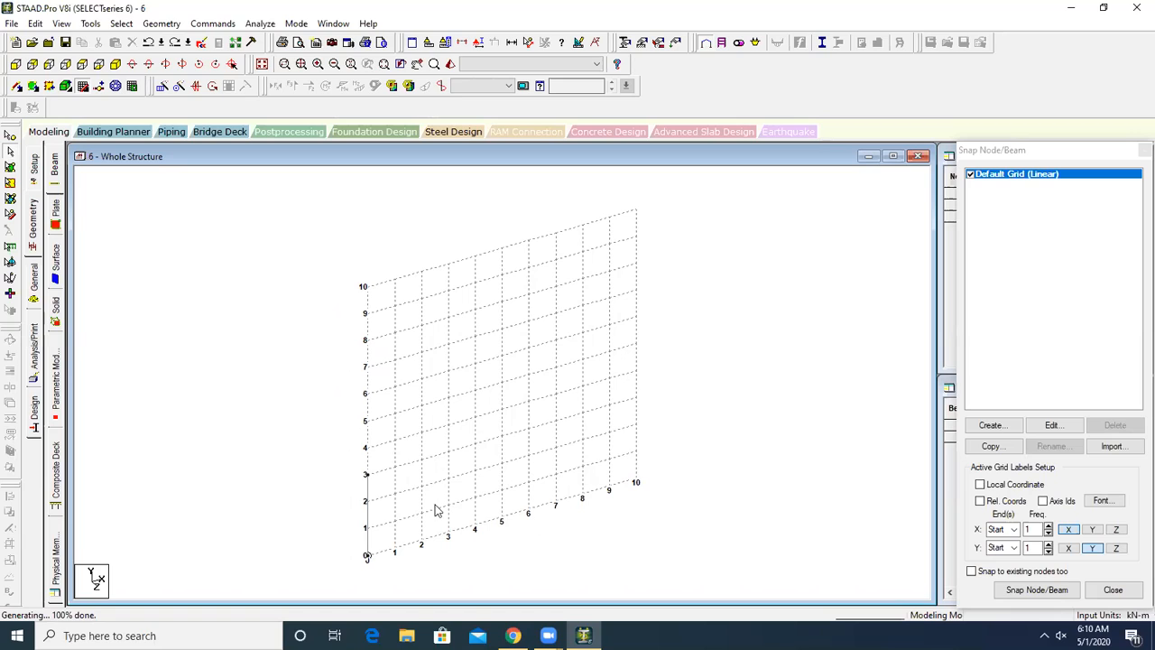
- Try repeating the column along X with 4 steps at 3 m spacing and Link Steps enabled, and undo the result
click(367, 507)
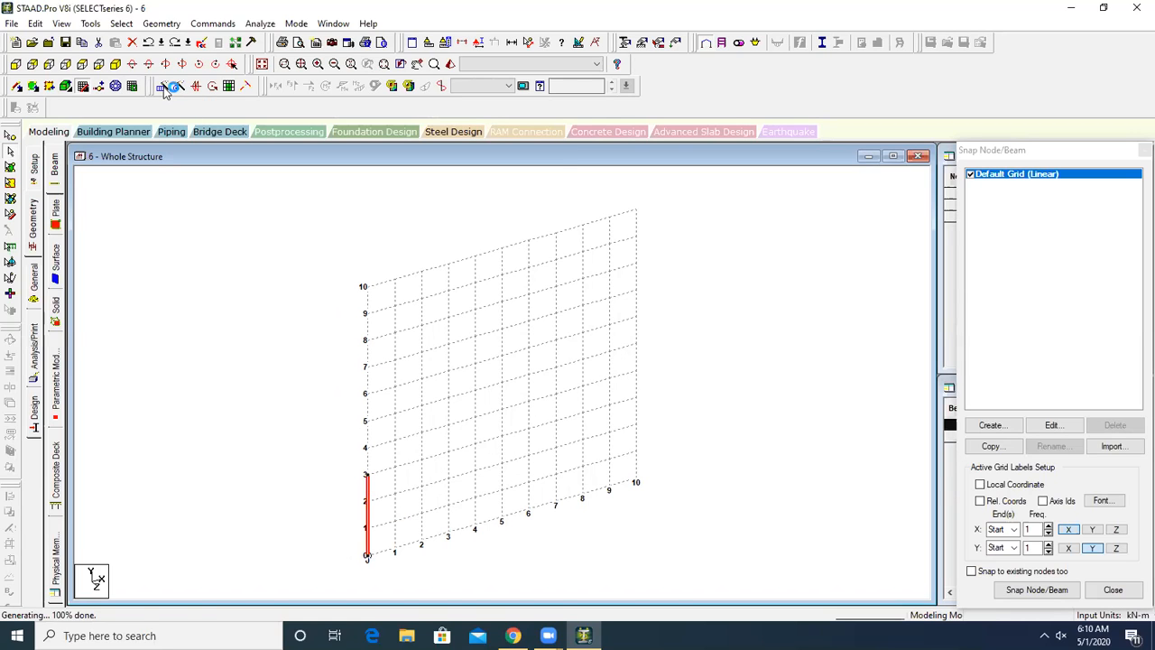
click(167, 89)
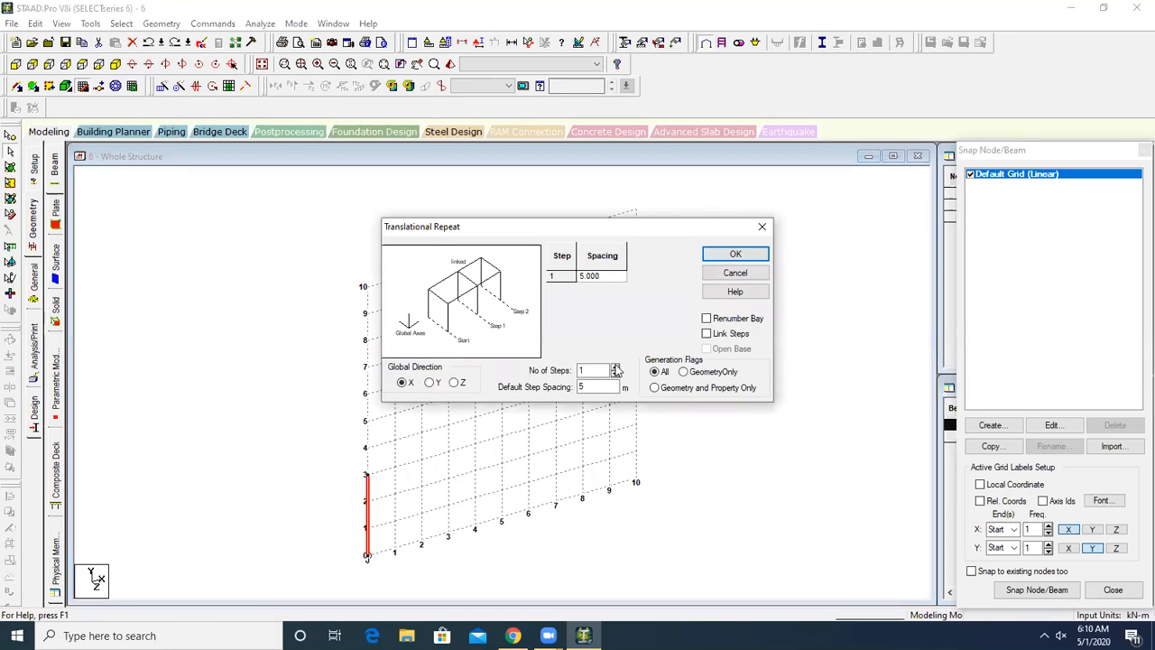
click(616, 367)
click(616, 367)
click(617, 367)
key(Tab)
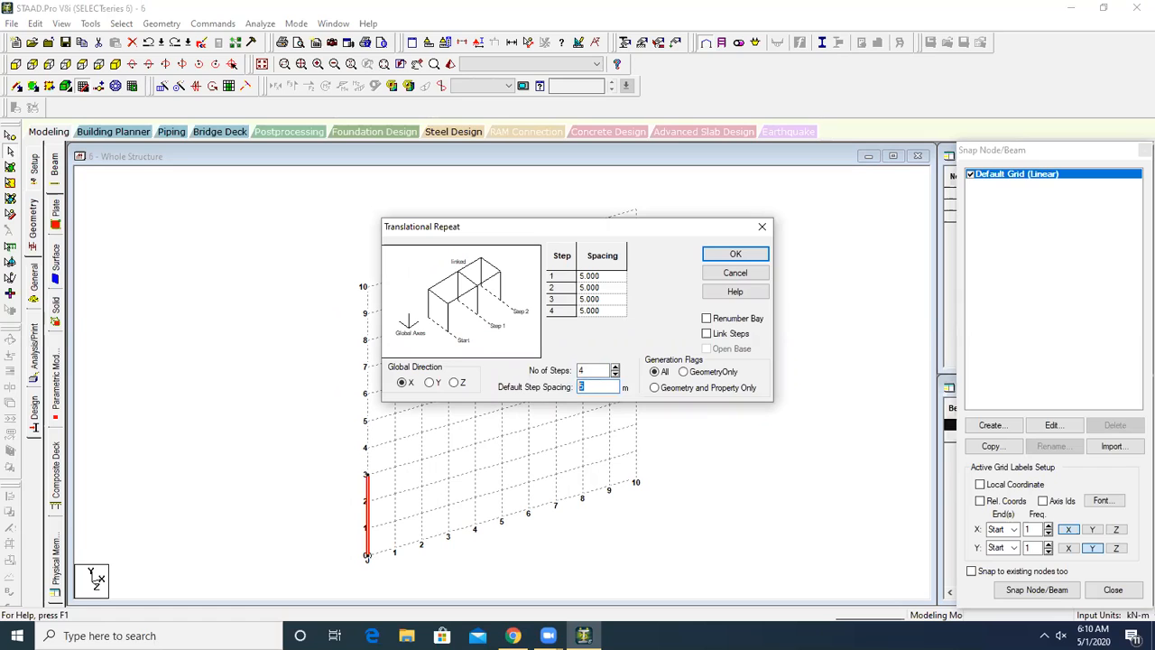
text(3)
click(708, 334)
click(733, 253)
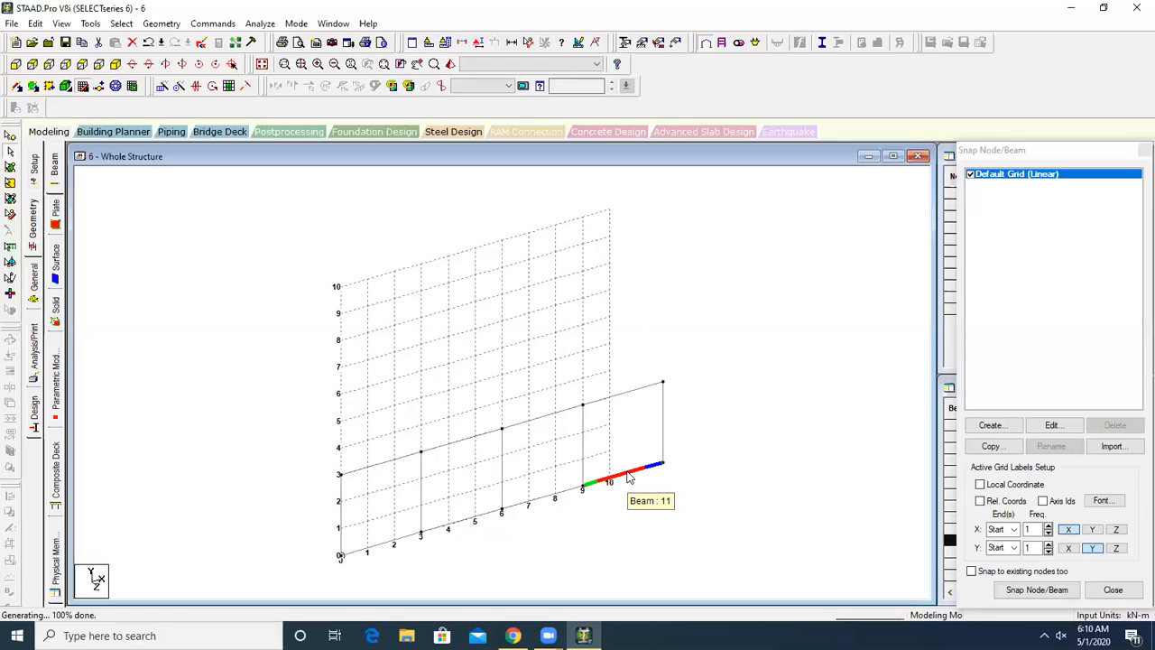
key(ctrl+z)
- Repeat the column along X with 4 steps at 3 m spacing, with both Link Steps and Open Base enabled
click(367, 495)
click(161, 88)
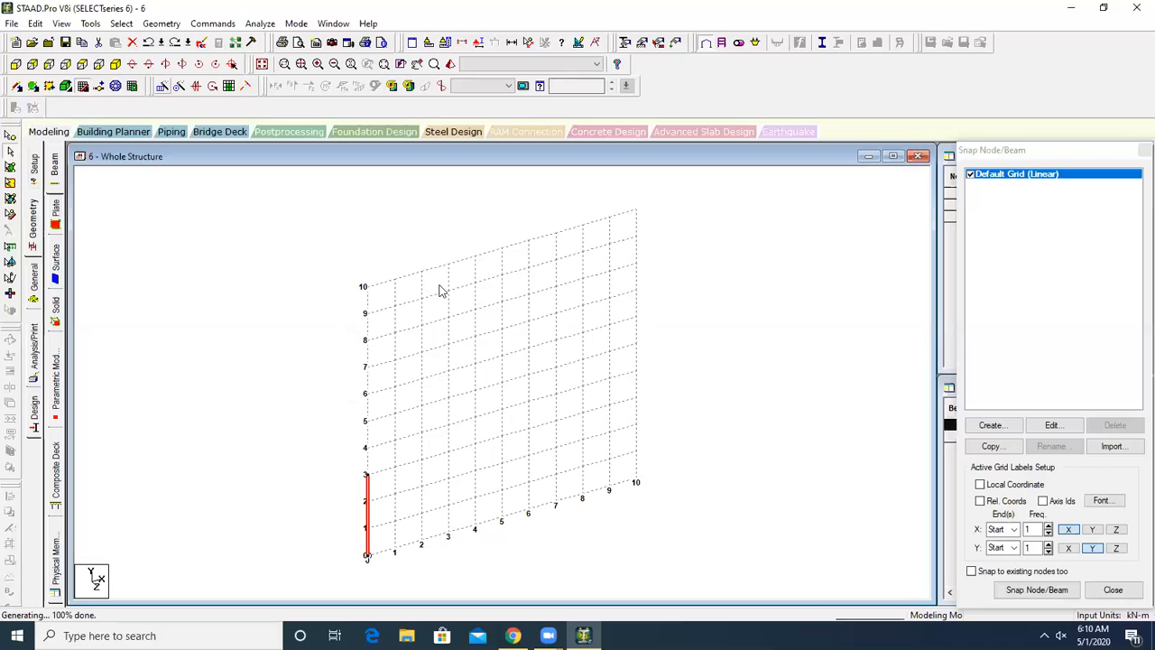
click(615, 368)
click(614, 368)
click(615, 368)
key(Tab)
text(3)
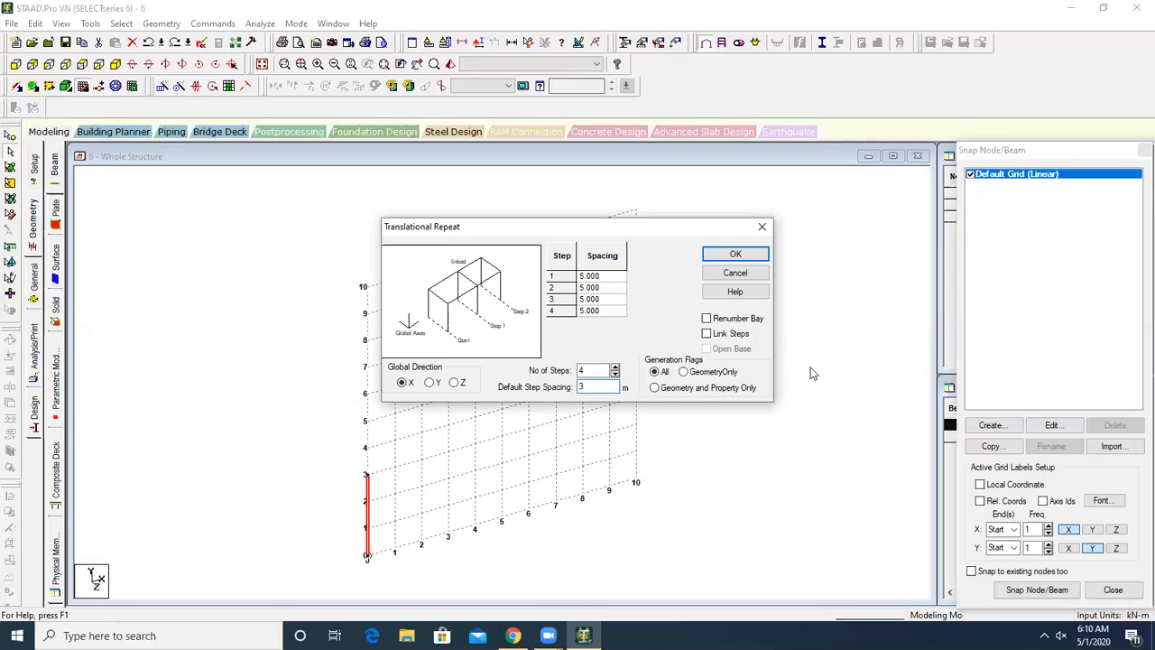
click(706, 334)
click(706, 350)
click(733, 255)
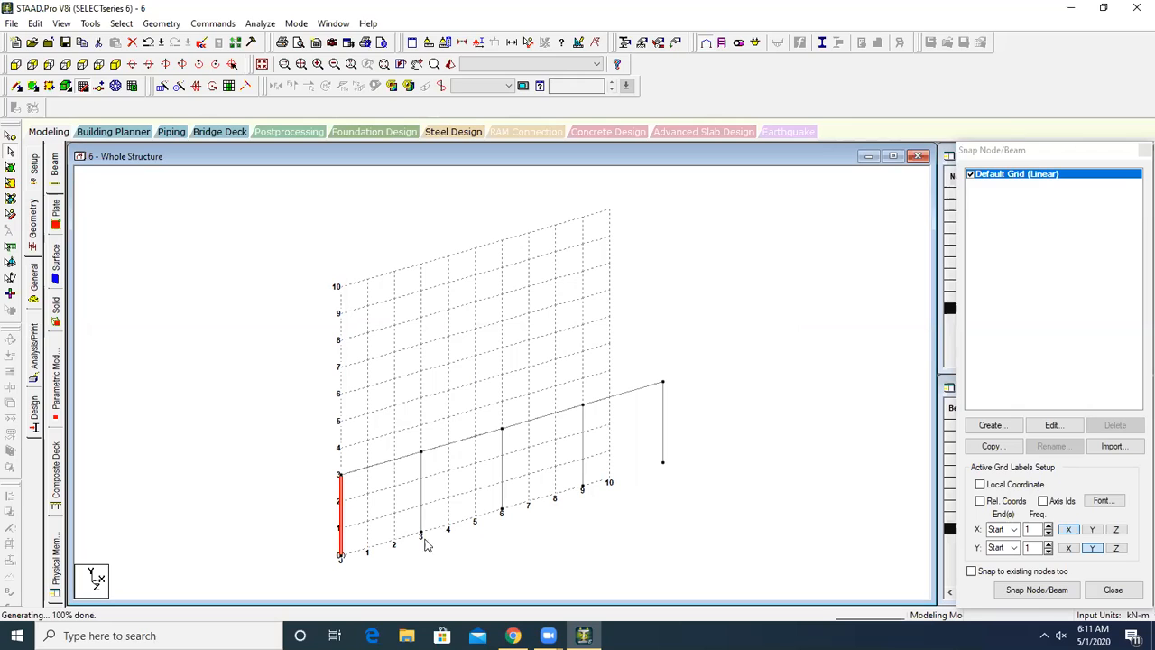
click(543, 569)
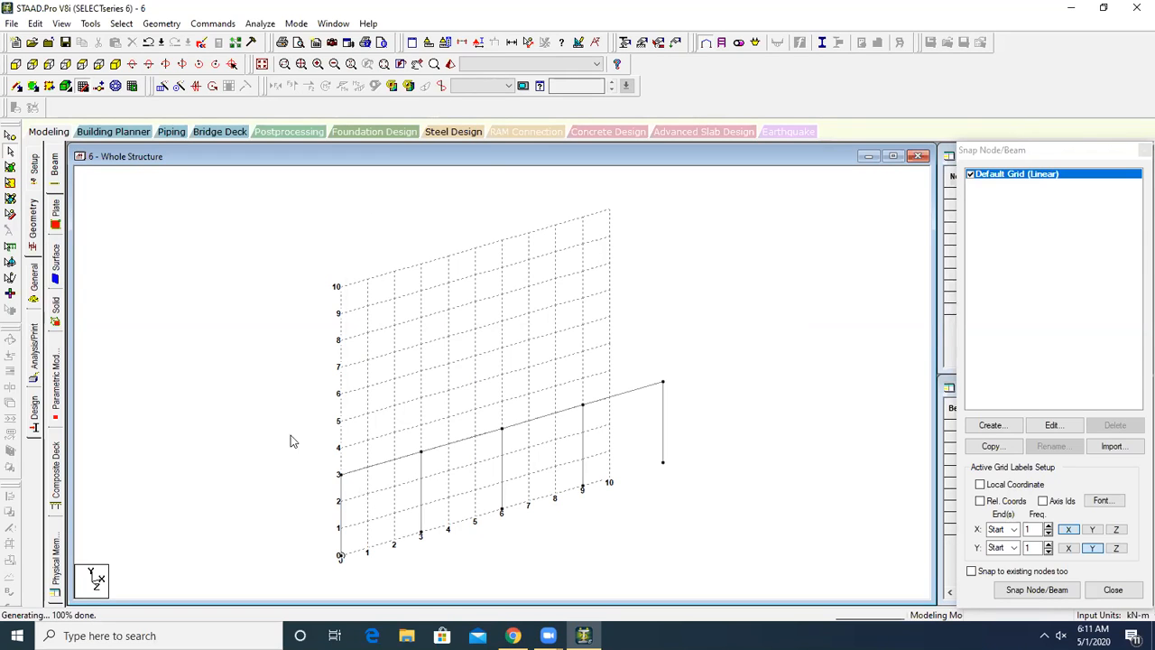
- Select the whole plane frame and repeat it along Z with 4 steps at 3 m spacing, with Link Steps and Open Base enabled
drag(277, 418, 212, 335)
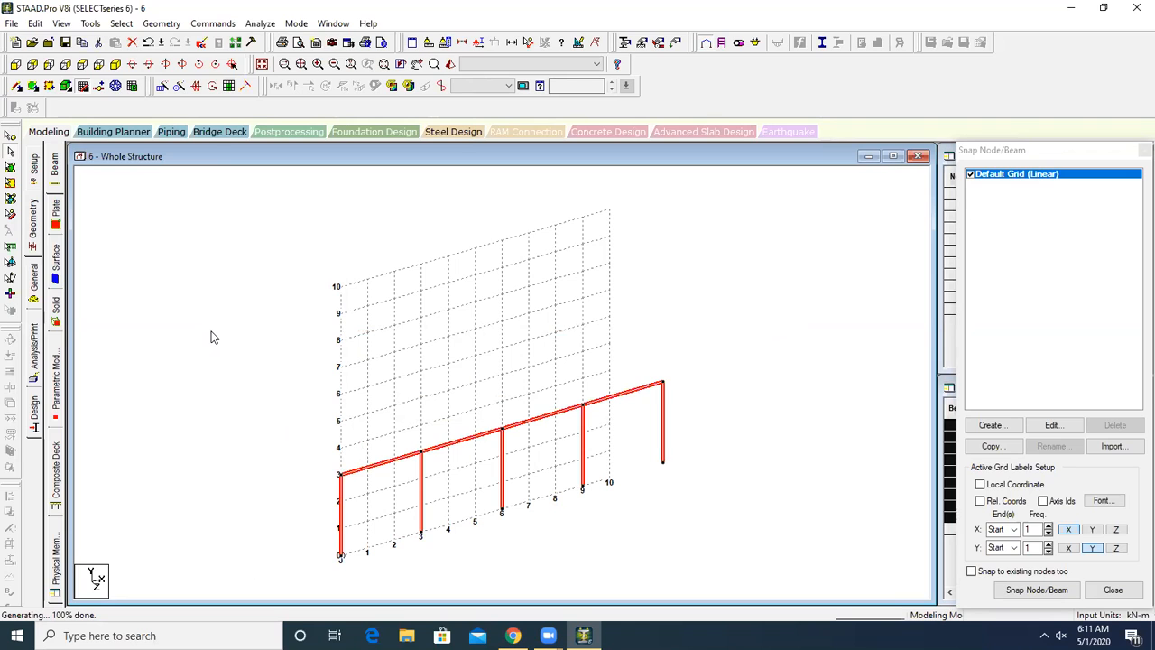
click(161, 86)
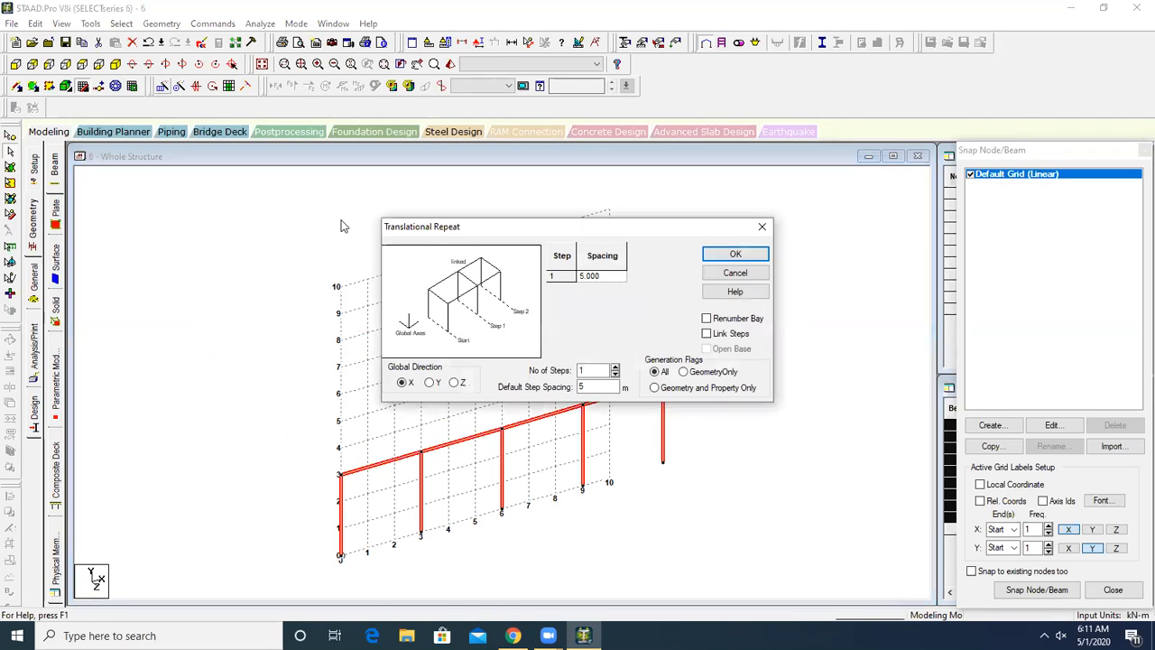
click(456, 384)
drag(542, 231, 392, 171)
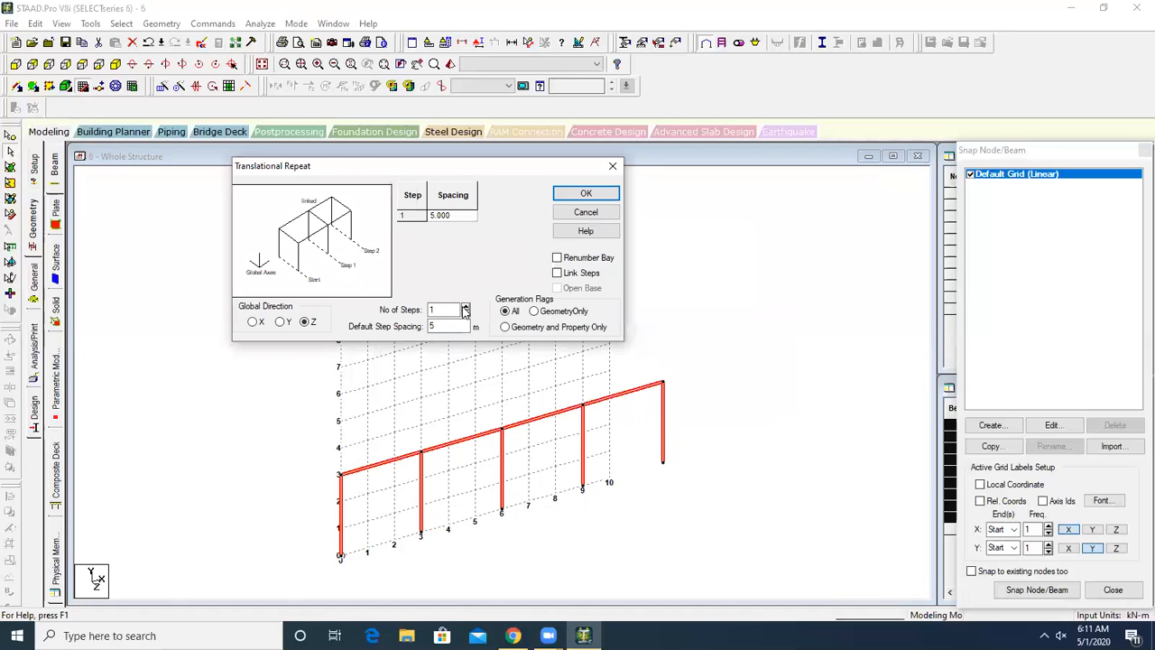
click(466, 307)
click(466, 307)
click(465, 307)
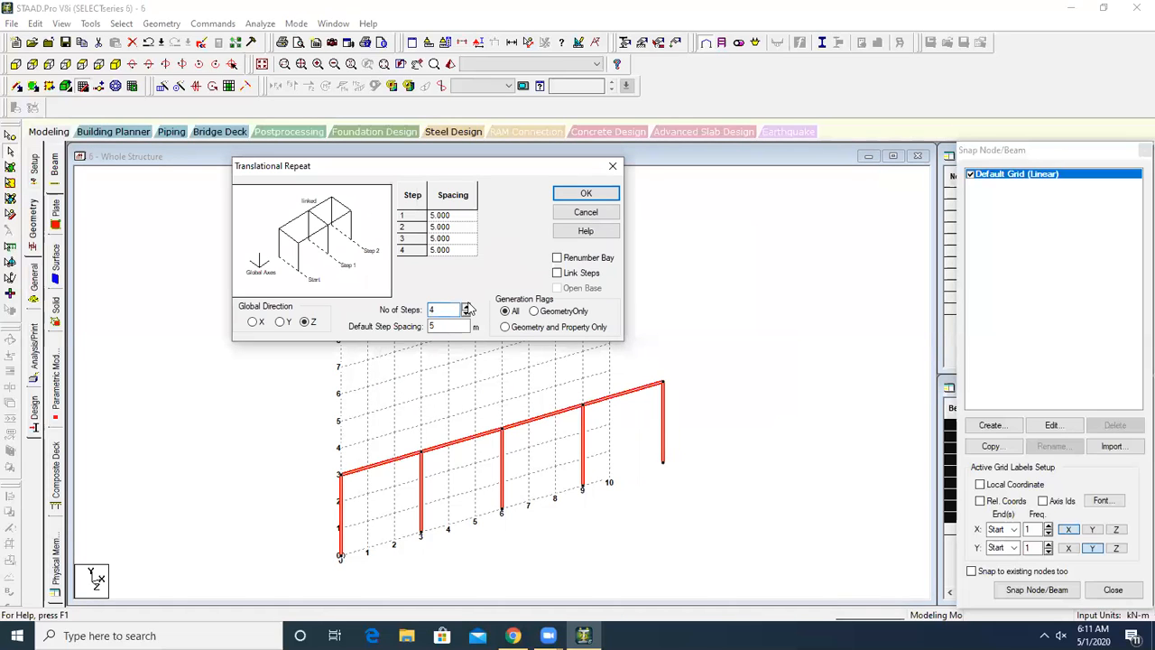
double_click(439, 326)
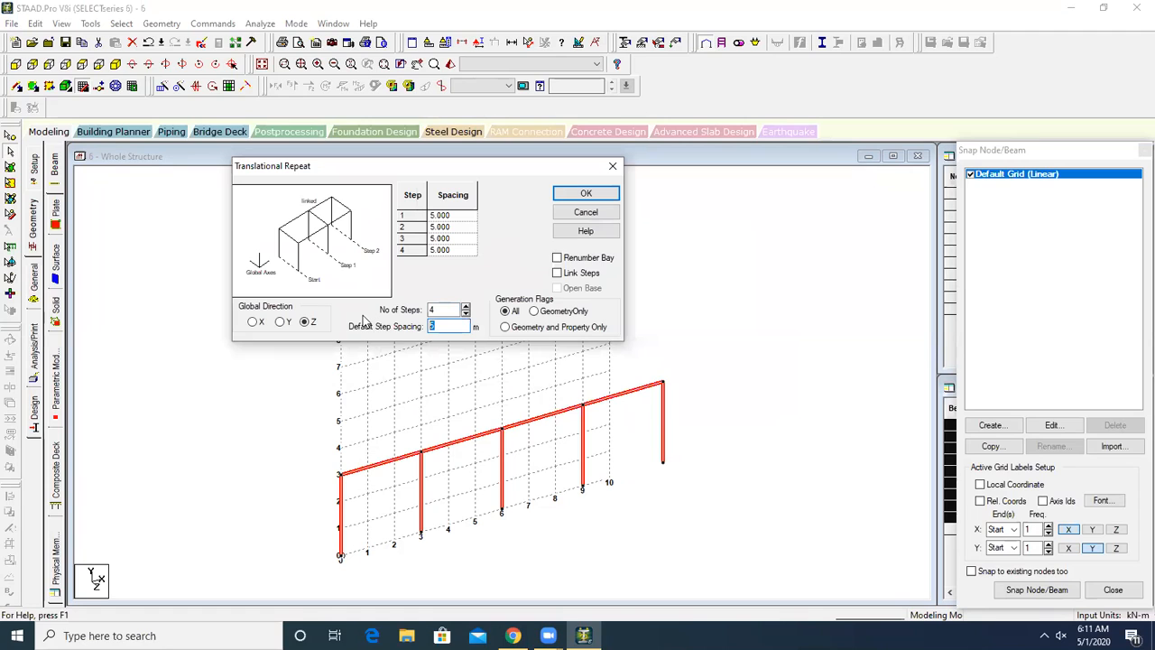
text(3)
click(453, 311)
click(562, 274)
click(558, 289)
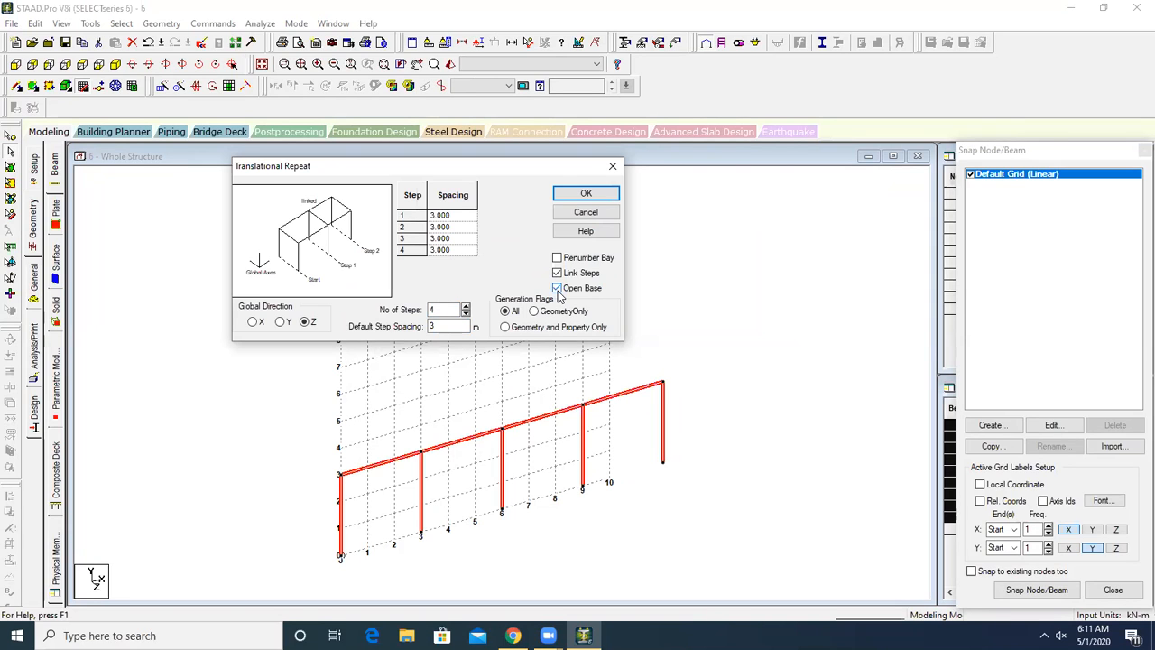
click(598, 196)
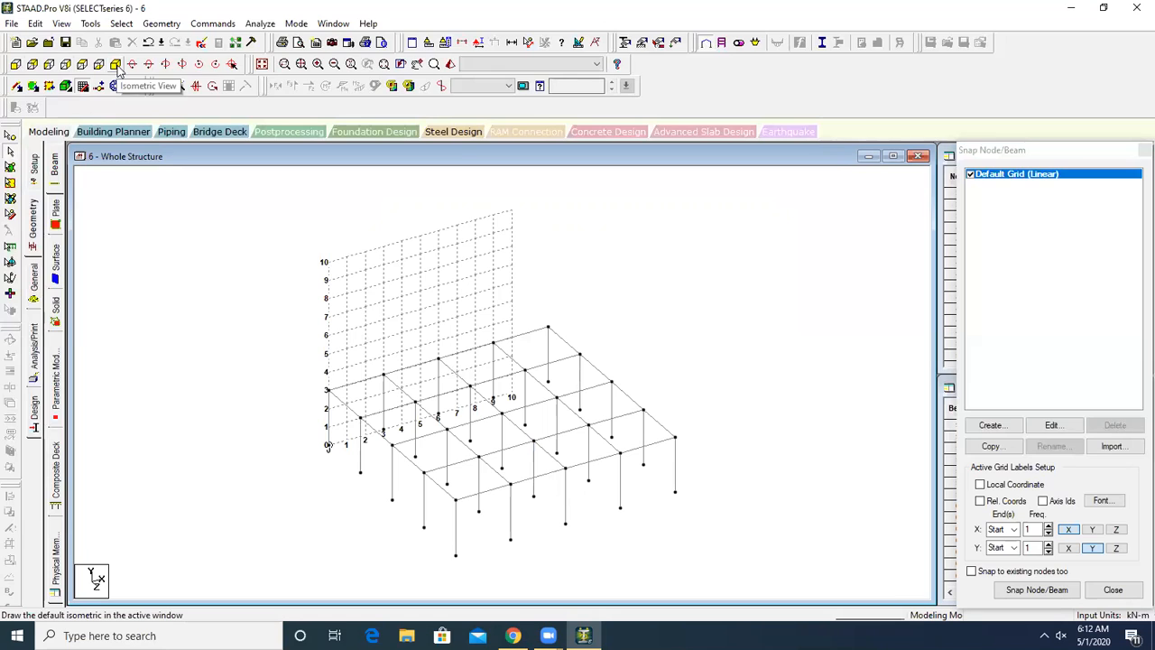
- Examine the 3D frame from the front, back, both sides, above and below, and return to the isometric view
click(16, 65)
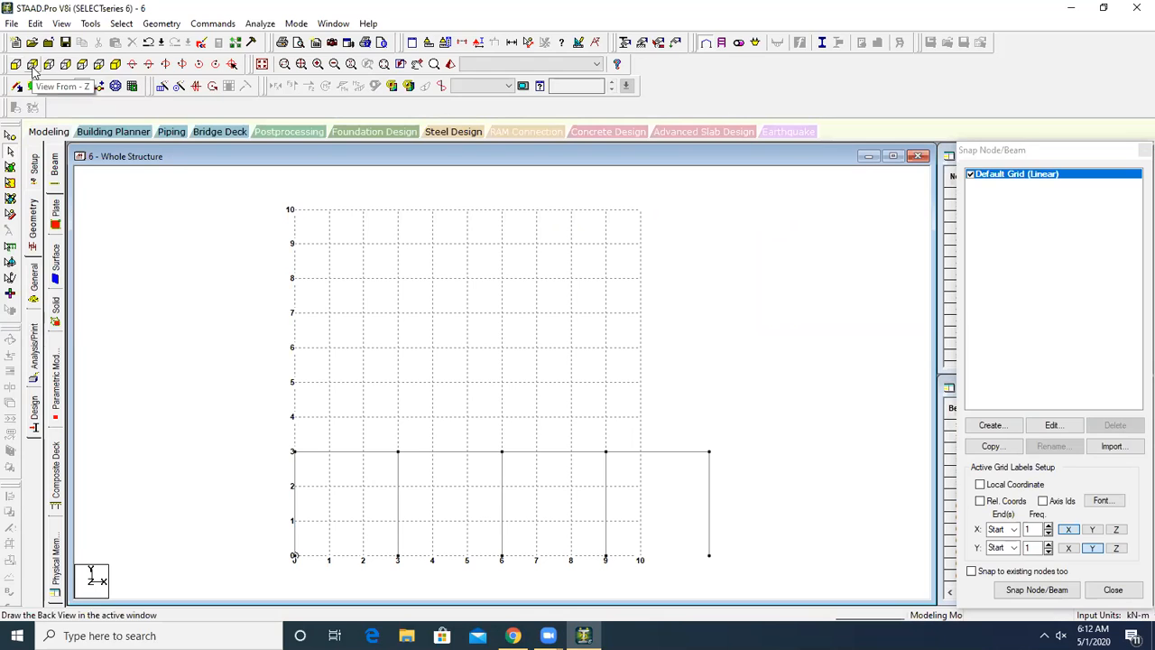
click(32, 65)
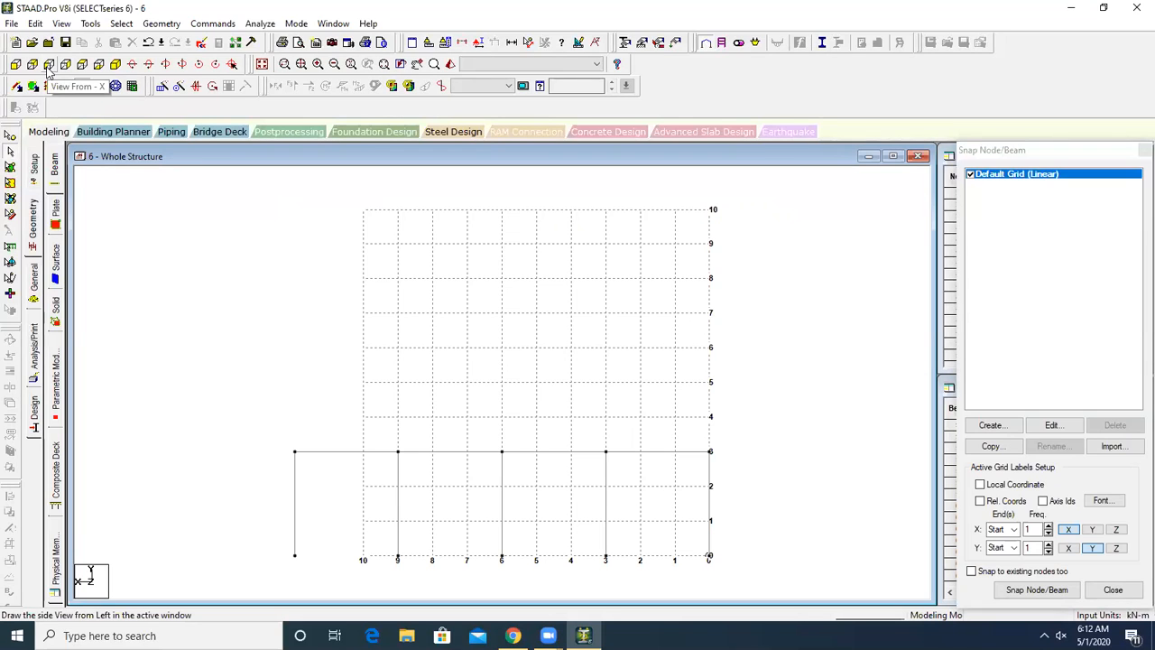
click(48, 69)
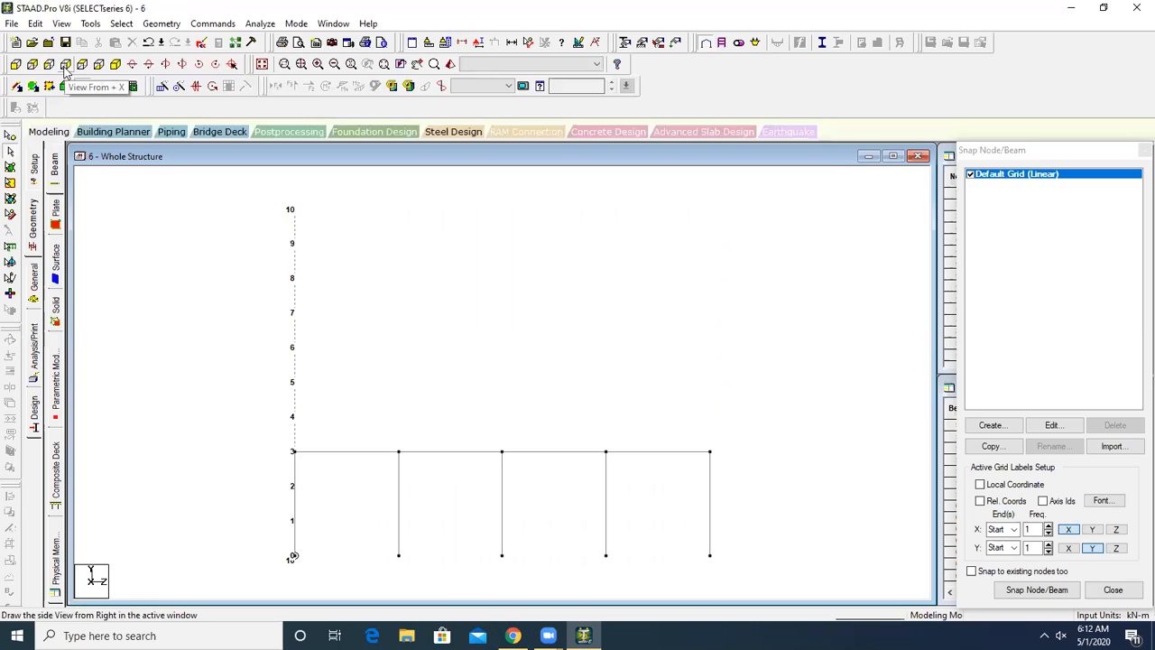
click(65, 70)
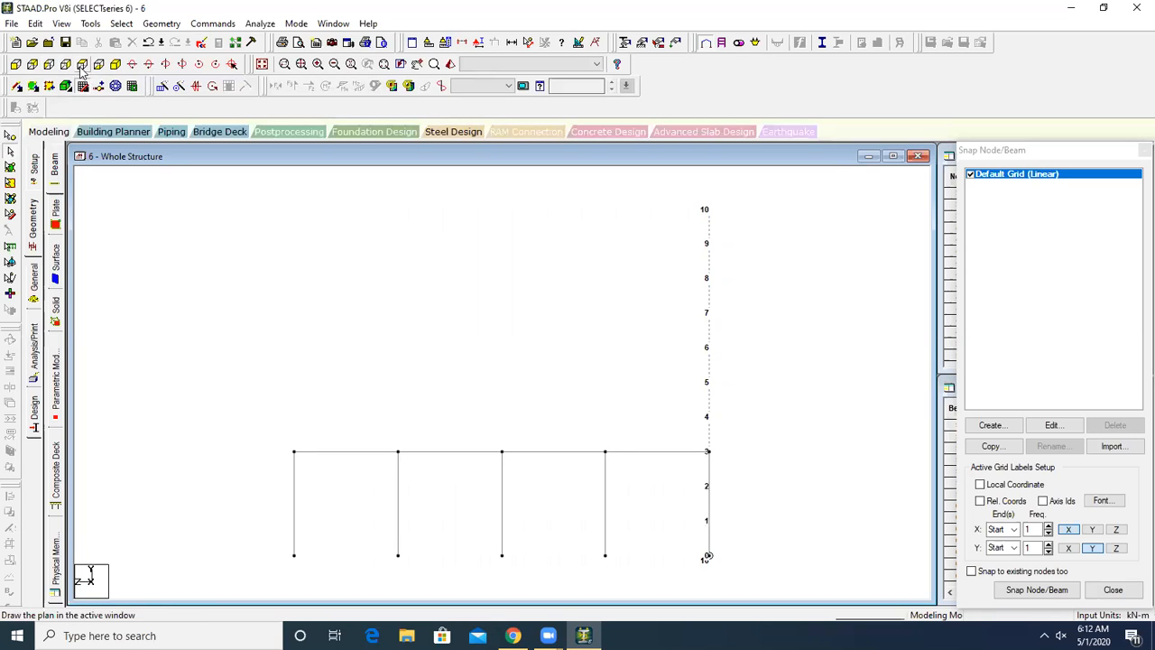
click(82, 65)
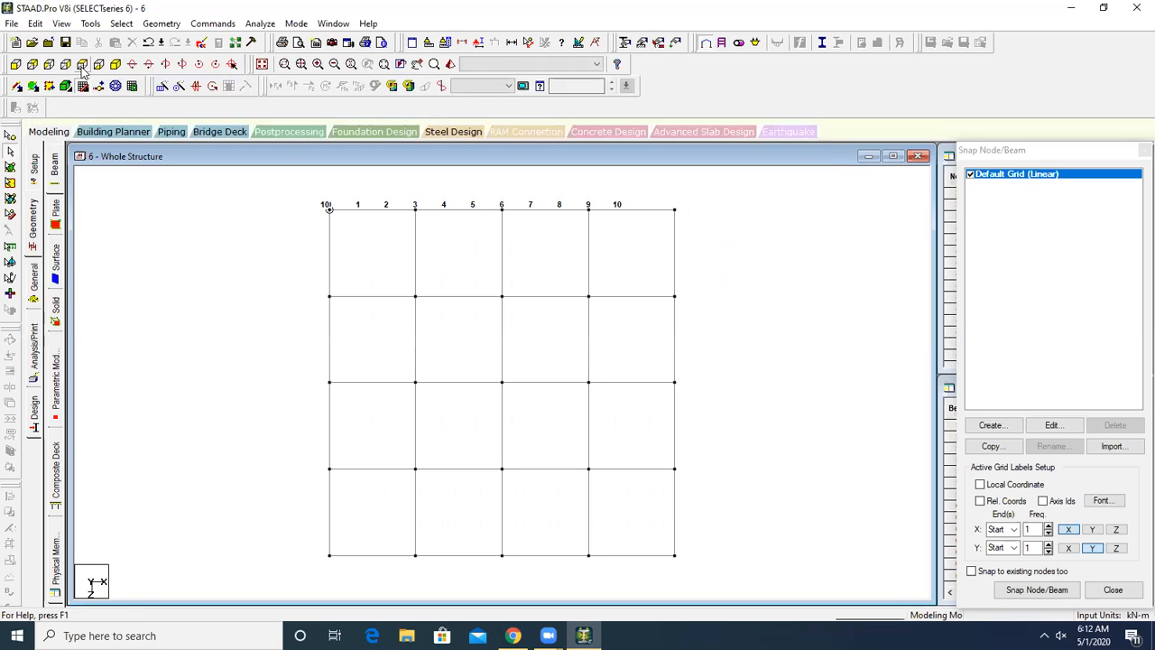
click(99, 67)
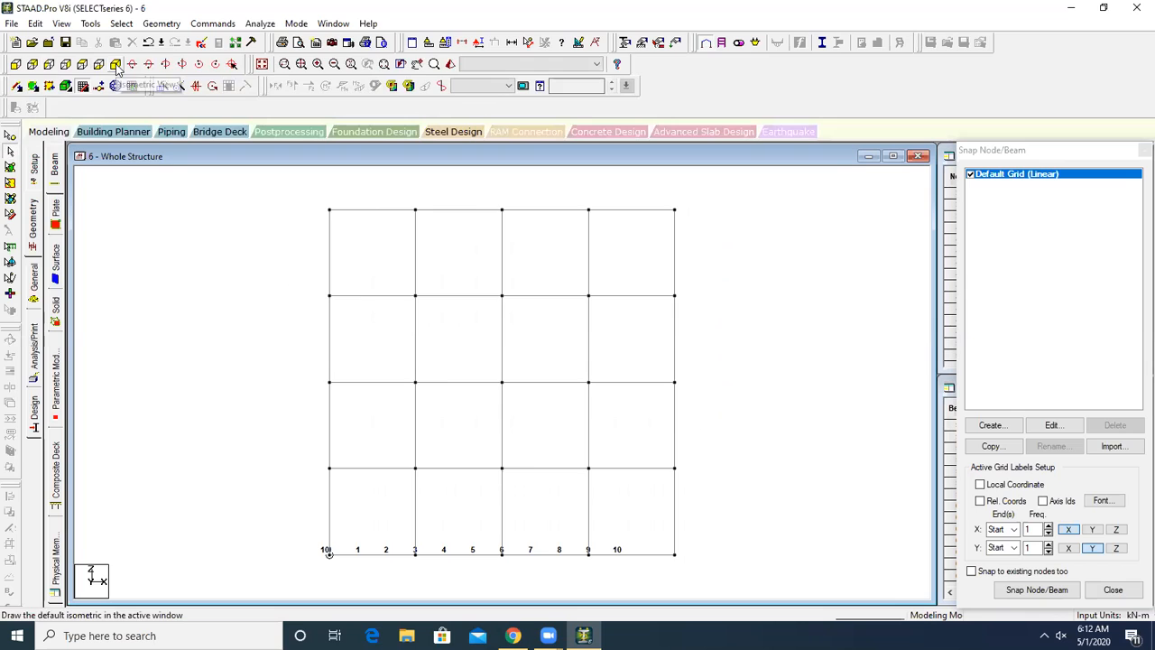
click(115, 68)
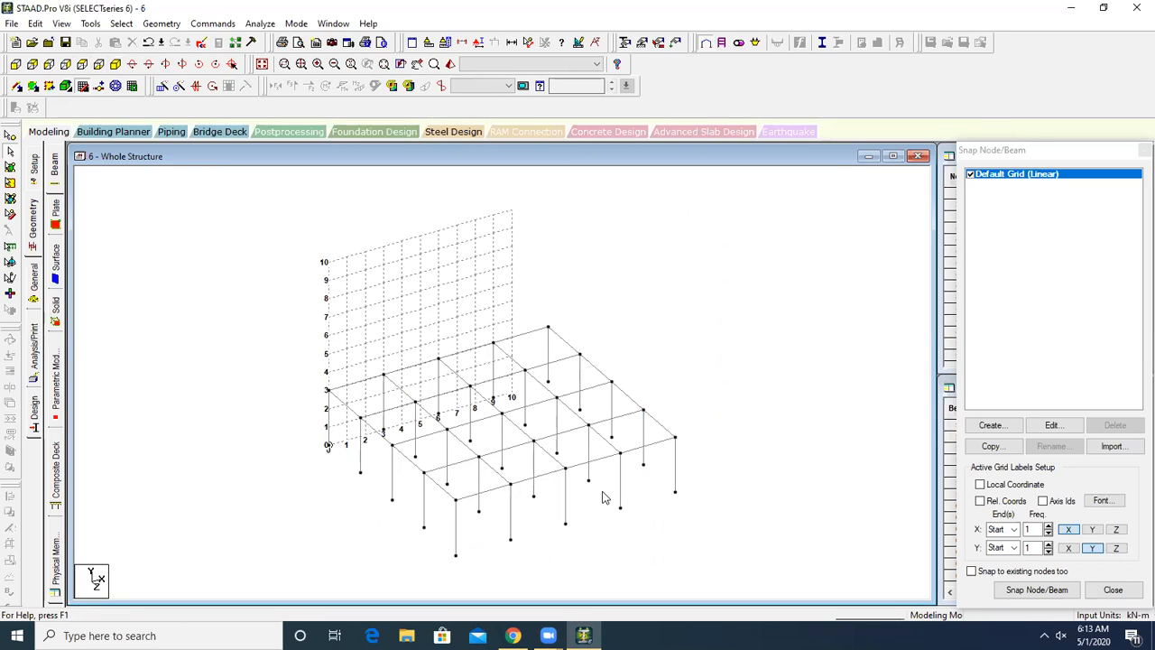
- In the front view, select all the horizontal beams at the 3 m level
click(15, 65)
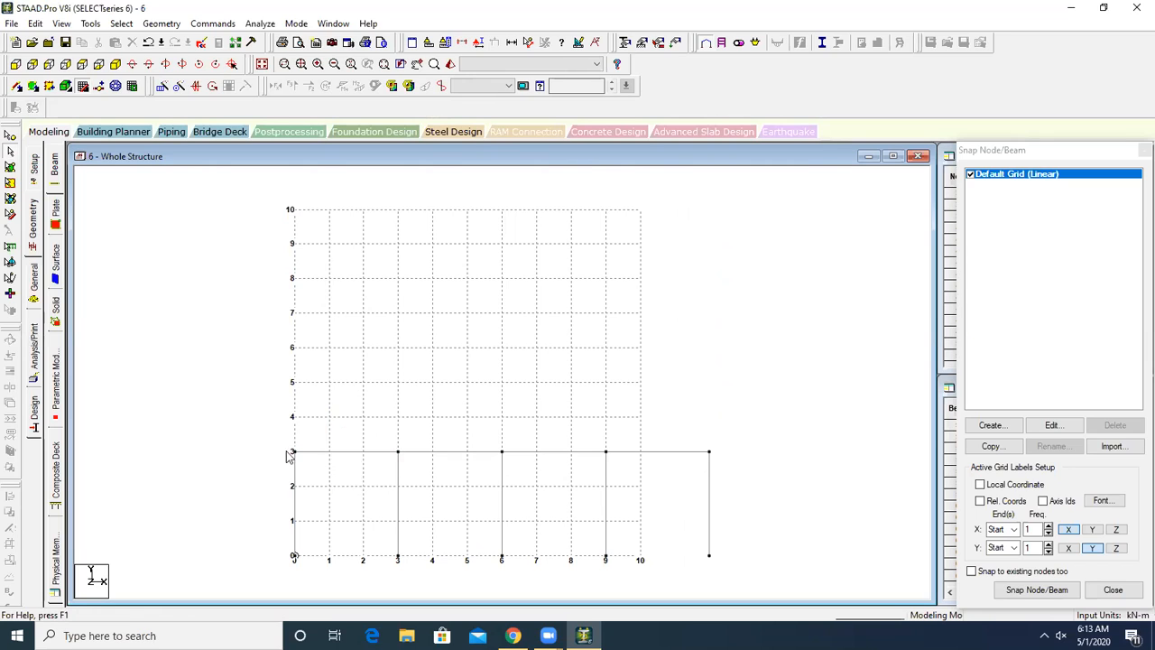
drag(248, 427, 736, 461)
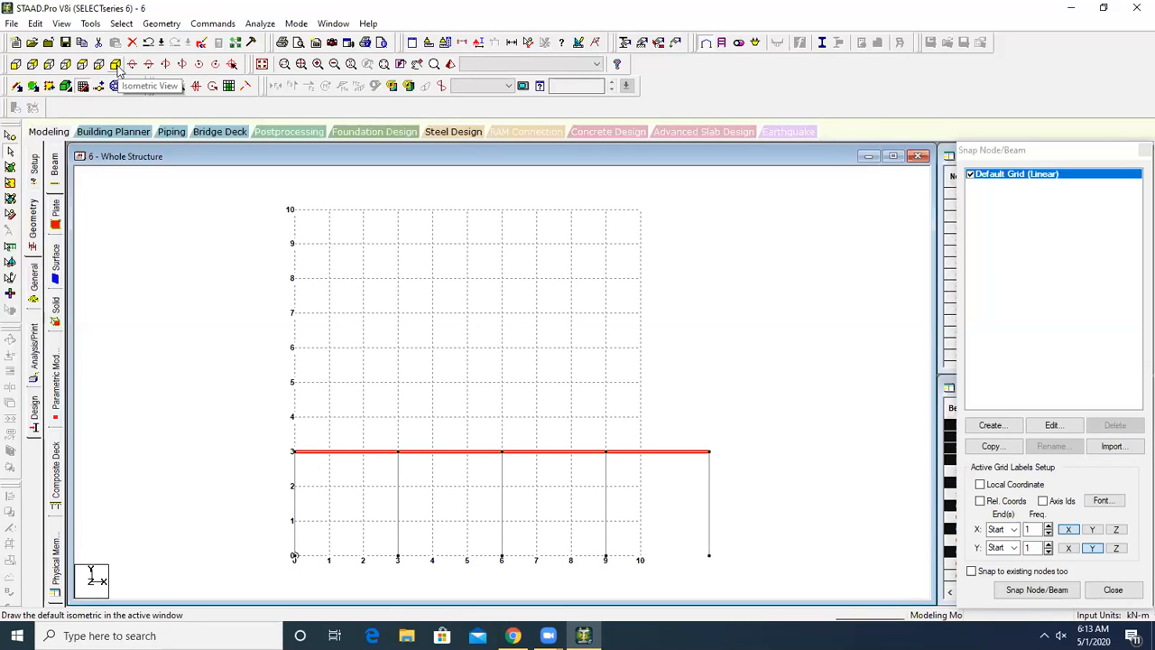
click(223, 431)
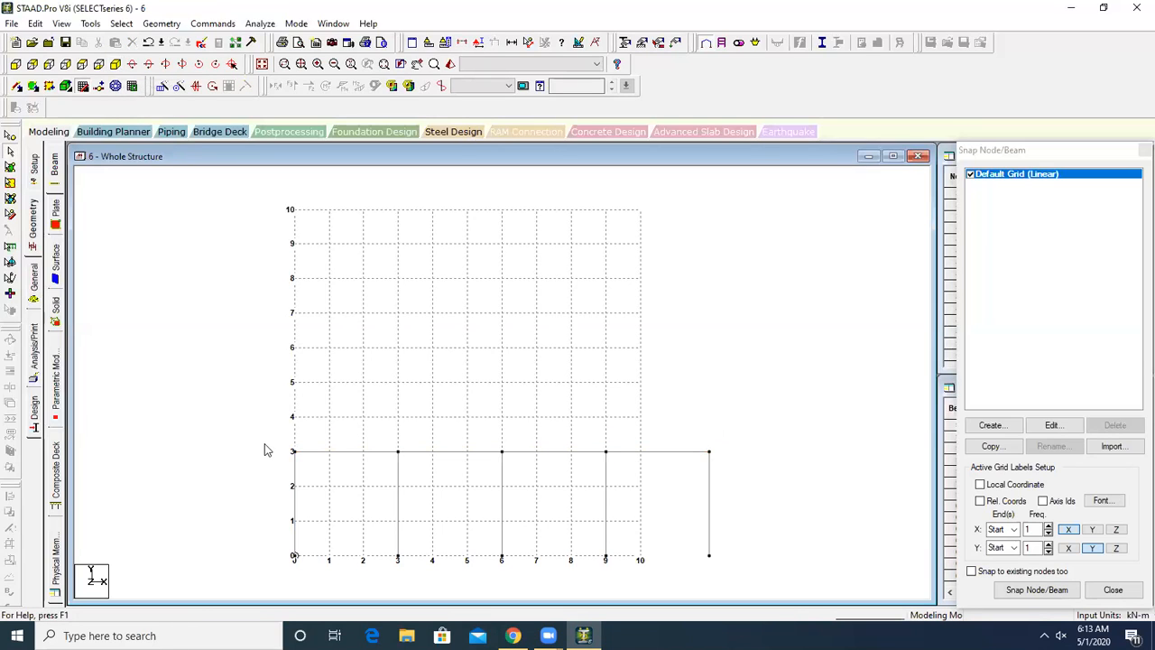
click(634, 348)
drag(266, 440, 738, 468)
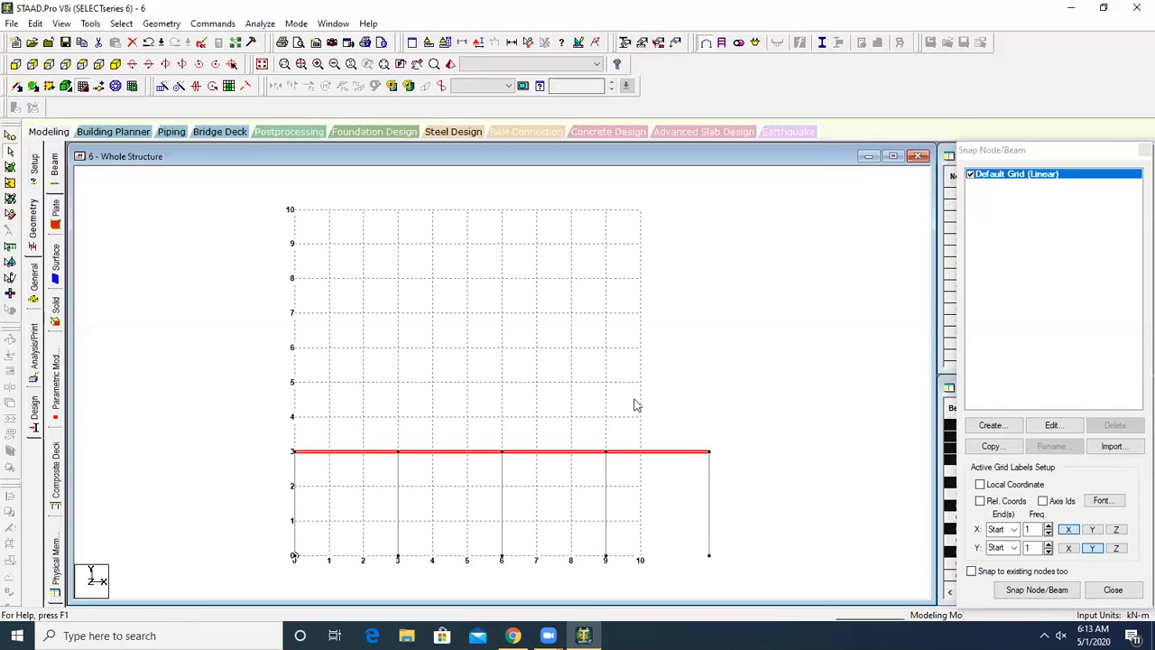
- Repeat the selected floor beams along Y with 4 steps at 3 m spacing and Link Steps enabled, and clear the selection
click(115, 66)
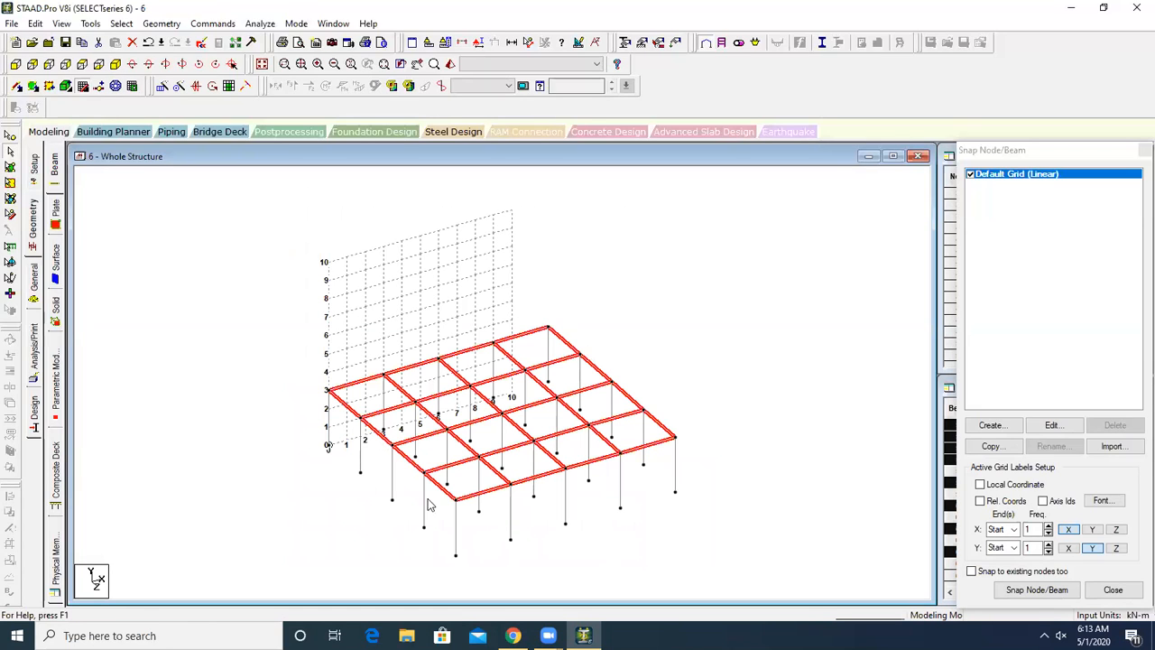
click(163, 86)
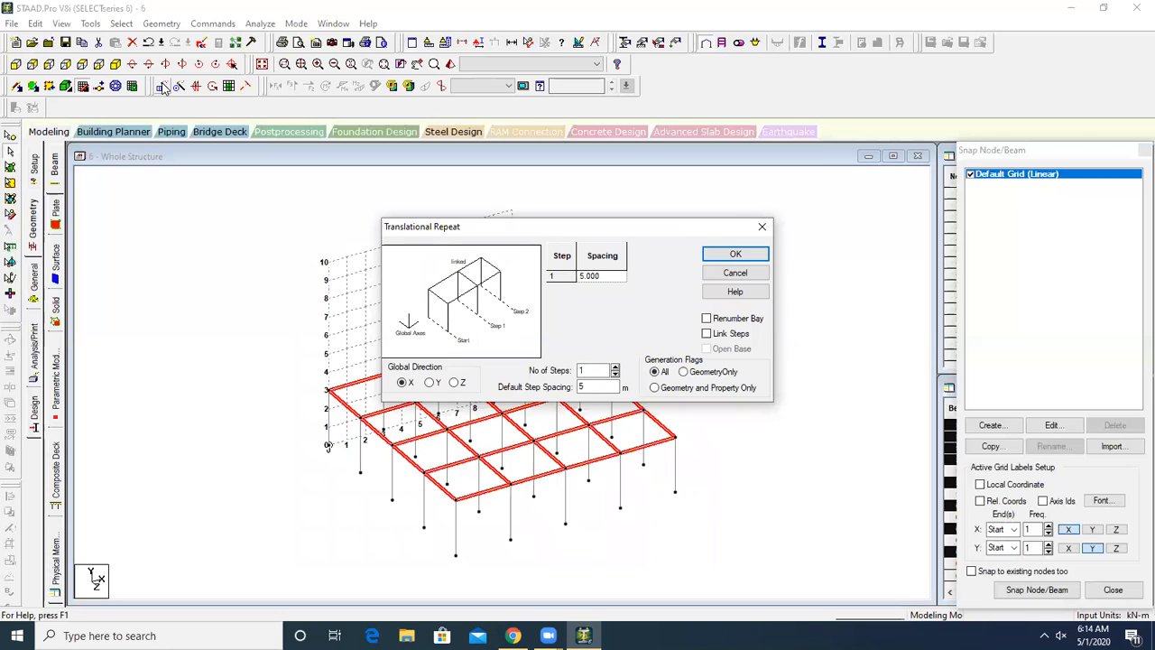
click(430, 383)
click(614, 368)
click(615, 369)
click(615, 369)
double_click(598, 390)
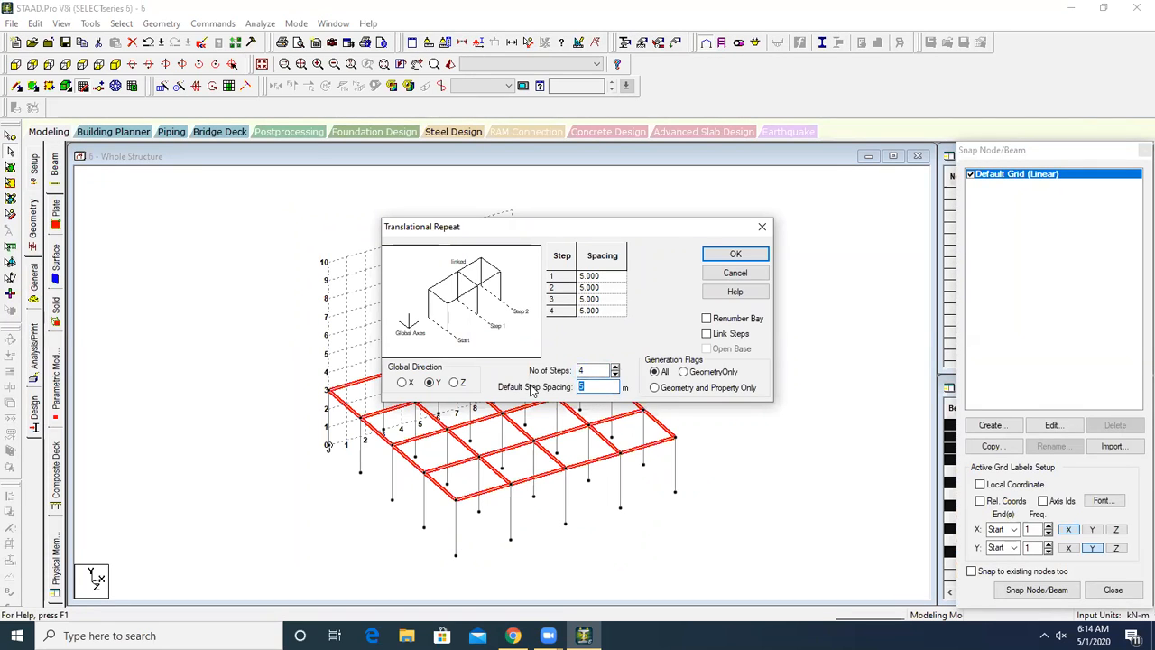
text(3)
click(707, 334)
click(736, 254)
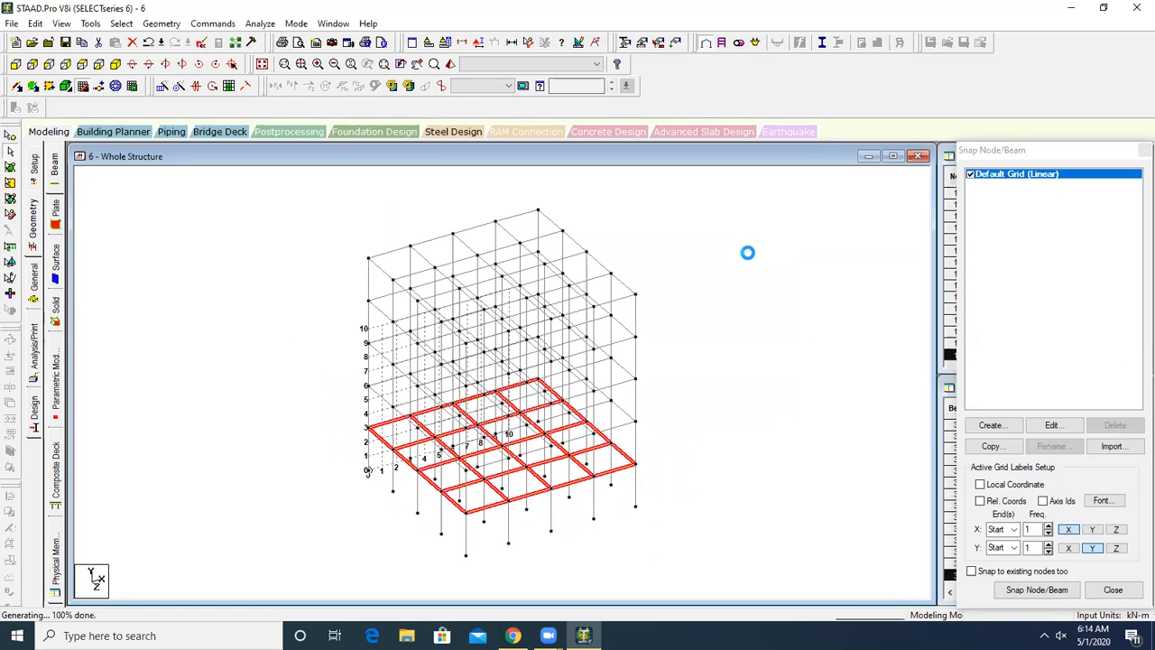
click(798, 347)
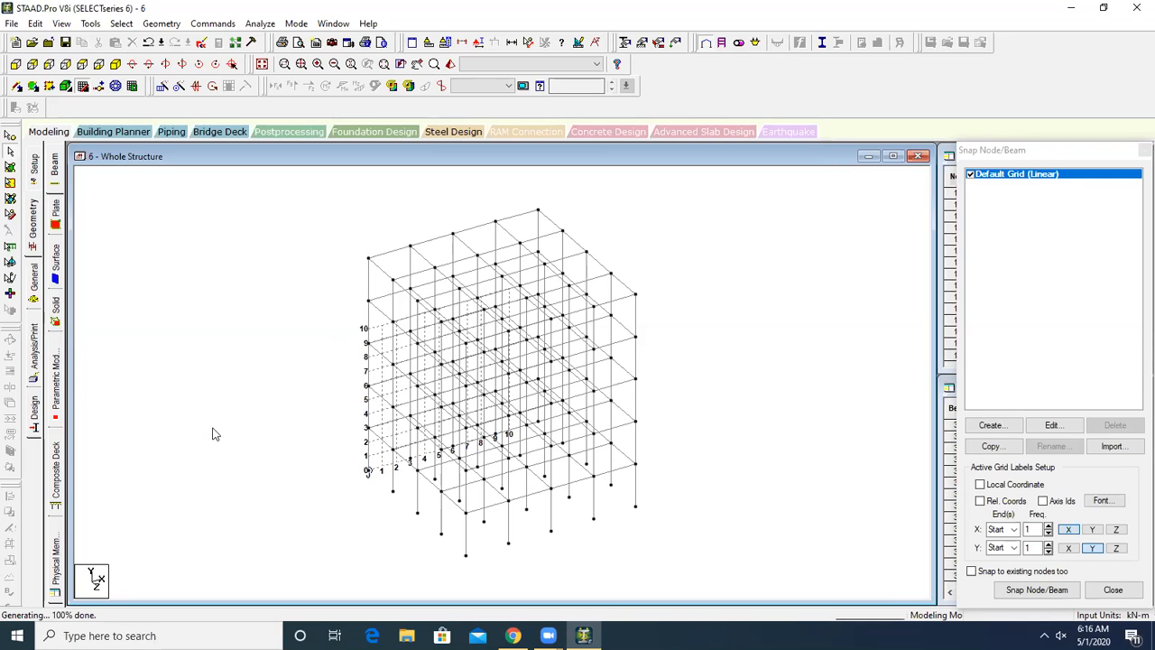
- Display the node numbers on the whole structure and look over them
key(shift+n)
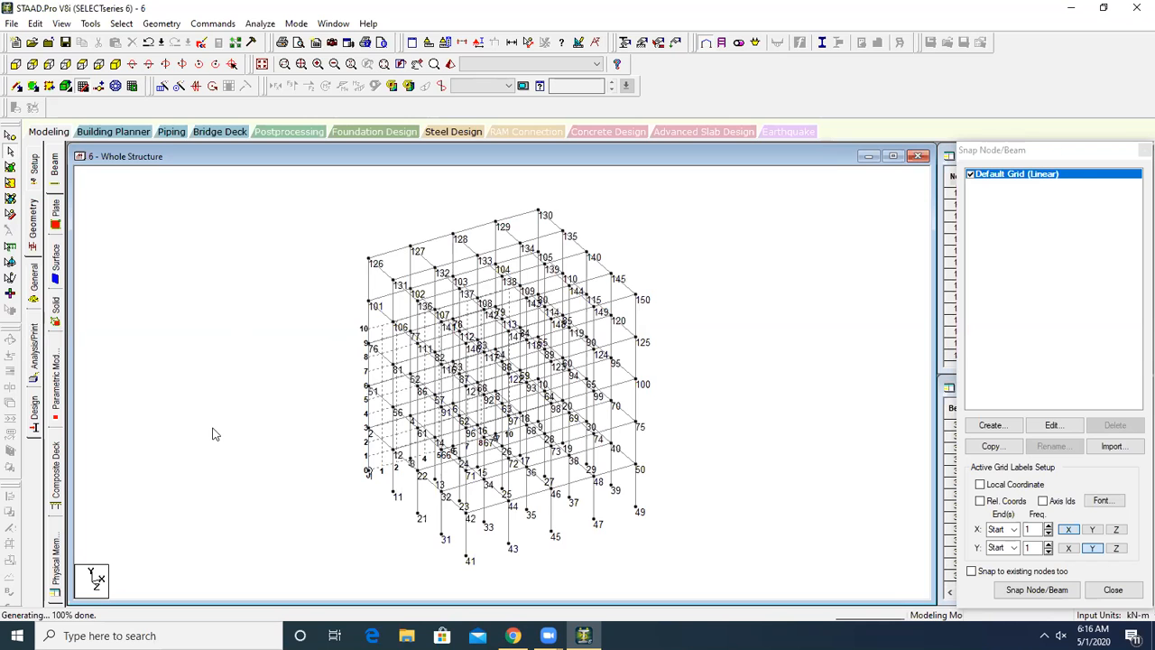
scroll(569, 411, up, 2)
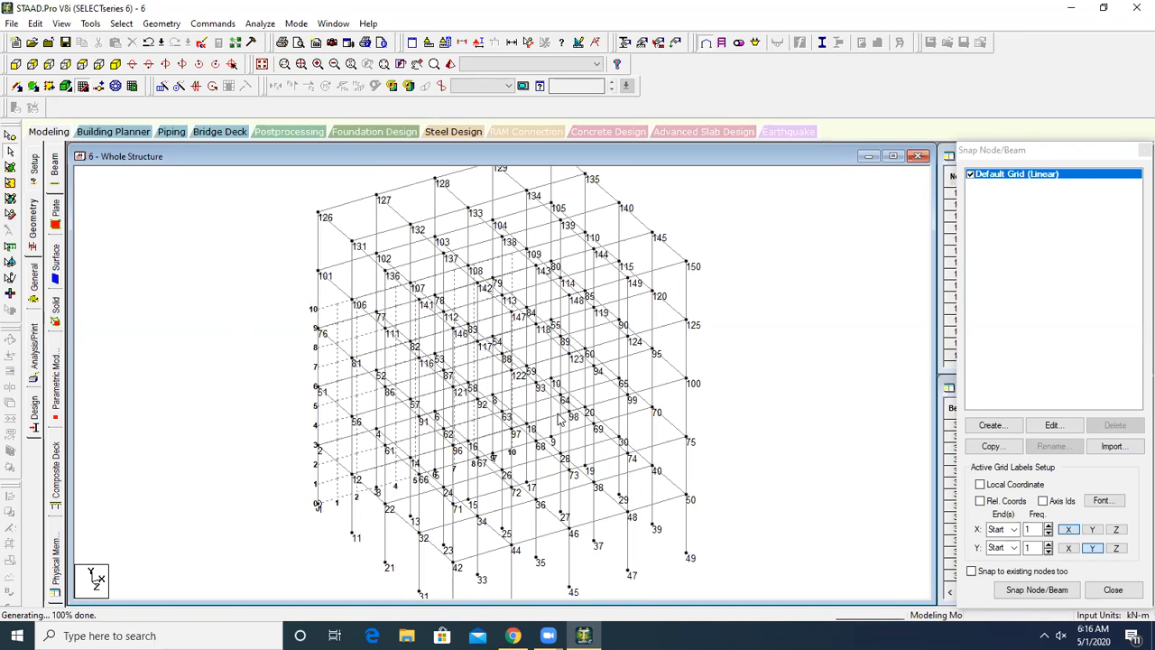
scroll(561, 418, down, 2)
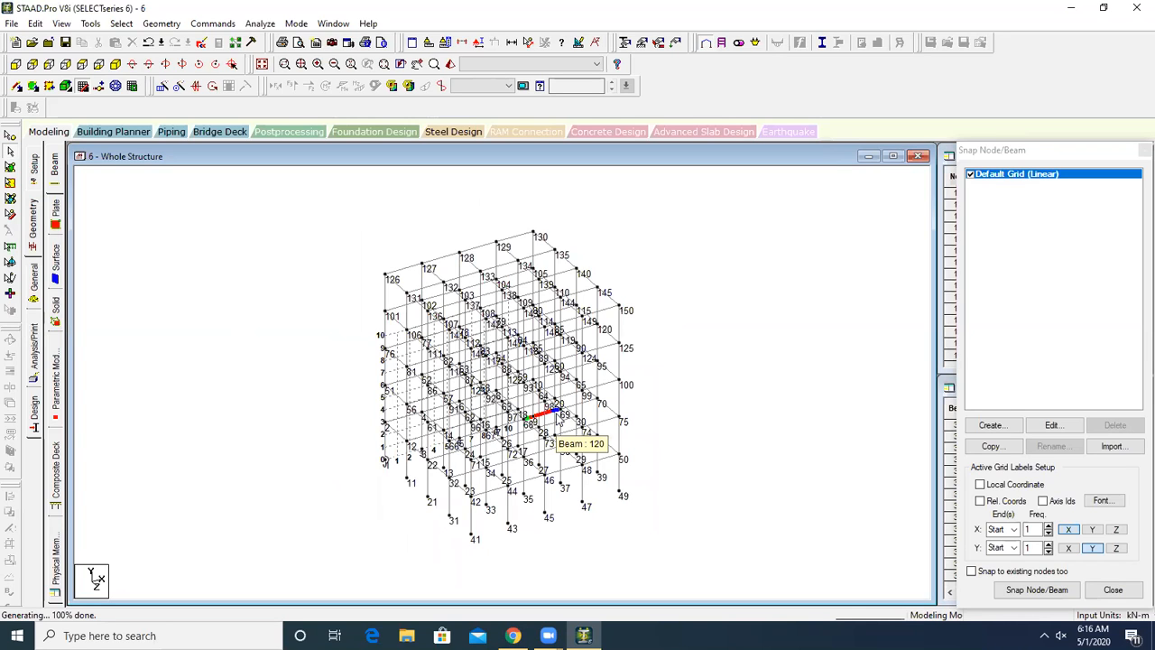
scroll(558, 421, up, 1)
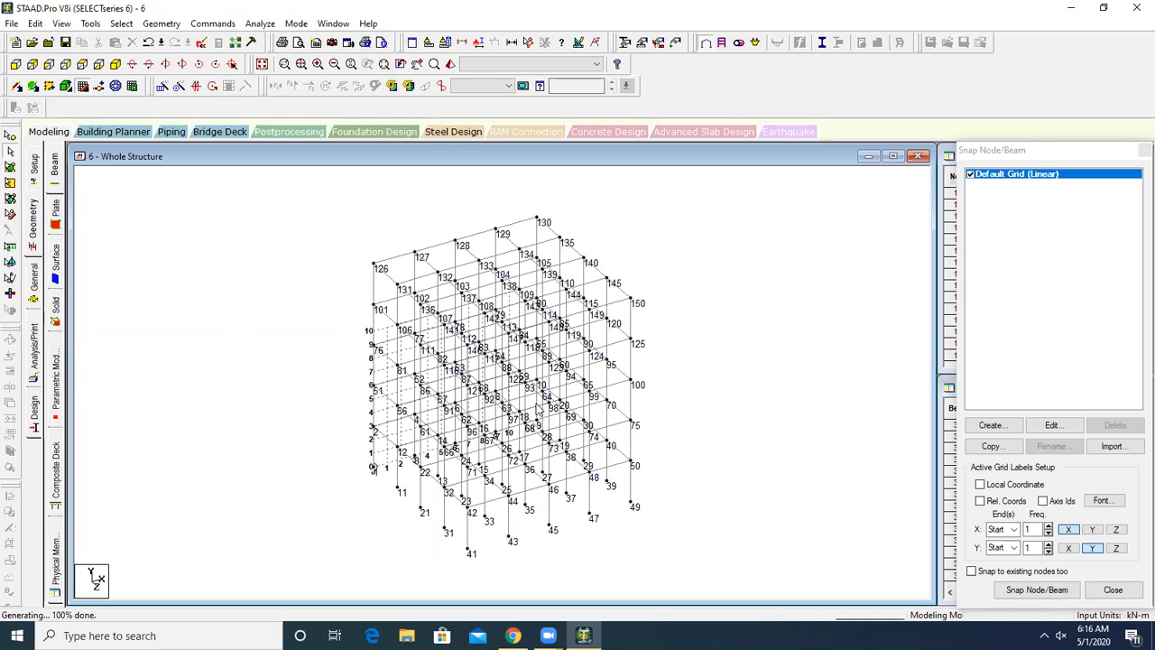
- Try to renumber the nodes with nothing selected
click(162, 25)
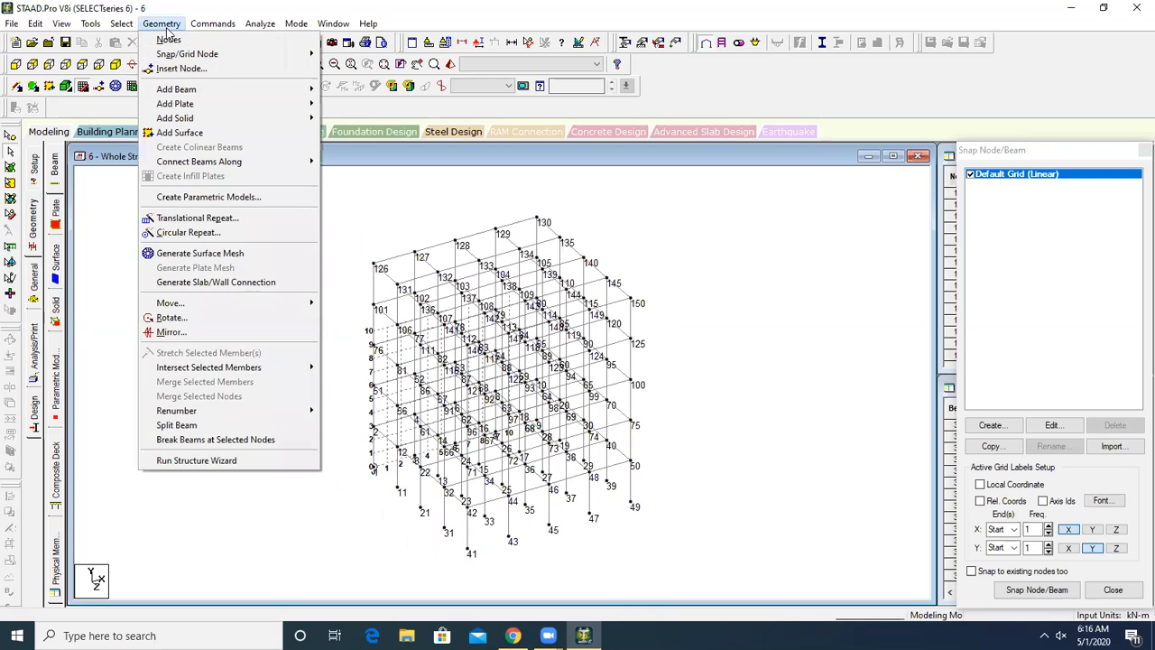
mouse_move(230, 412)
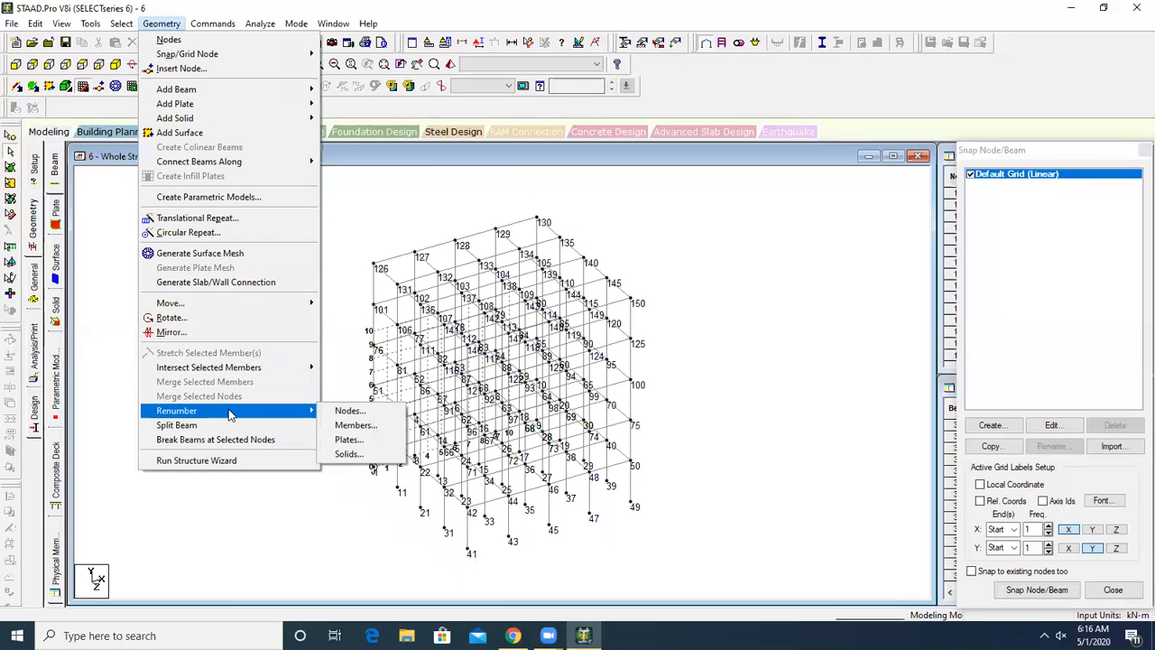
click(359, 413)
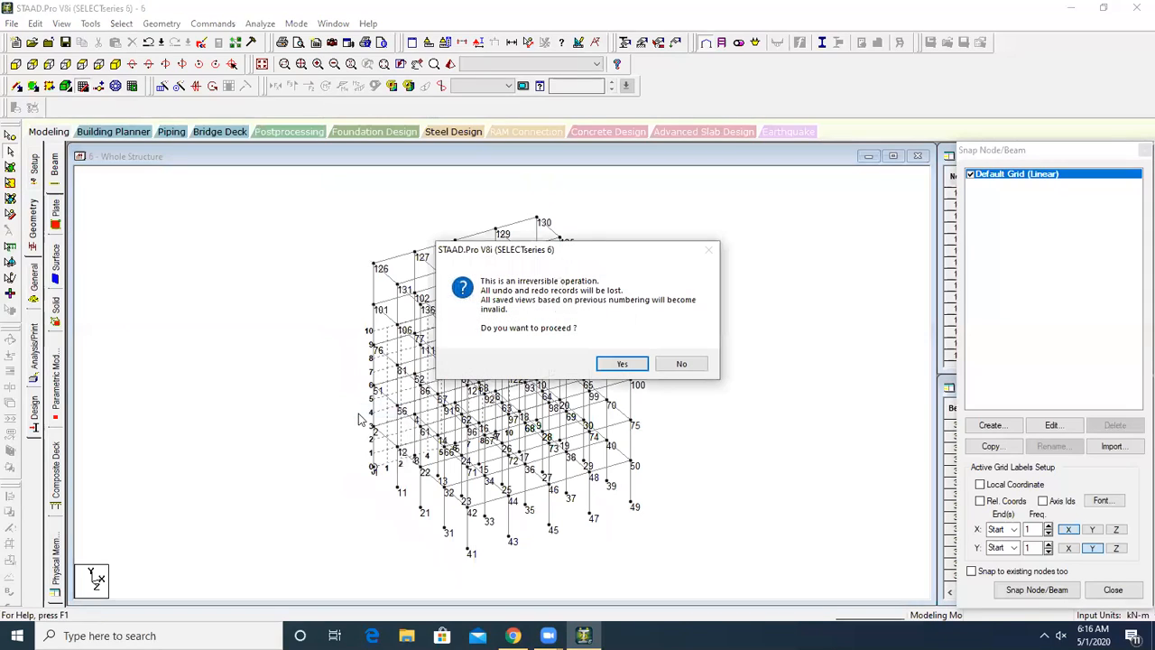
click(625, 364)
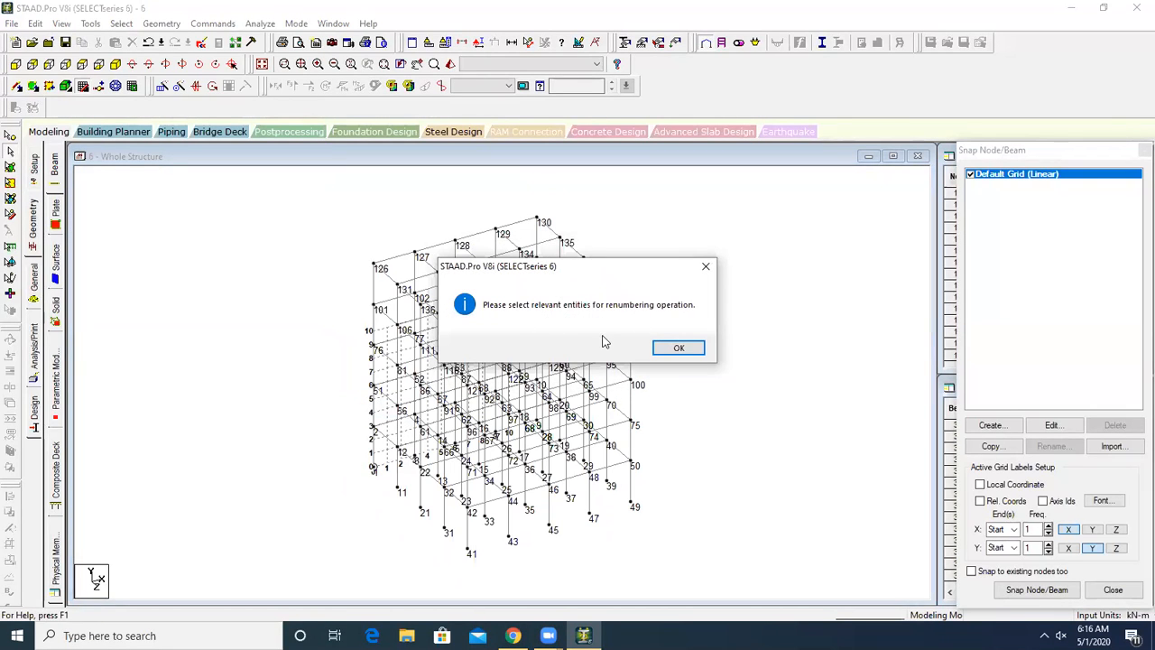
click(688, 349)
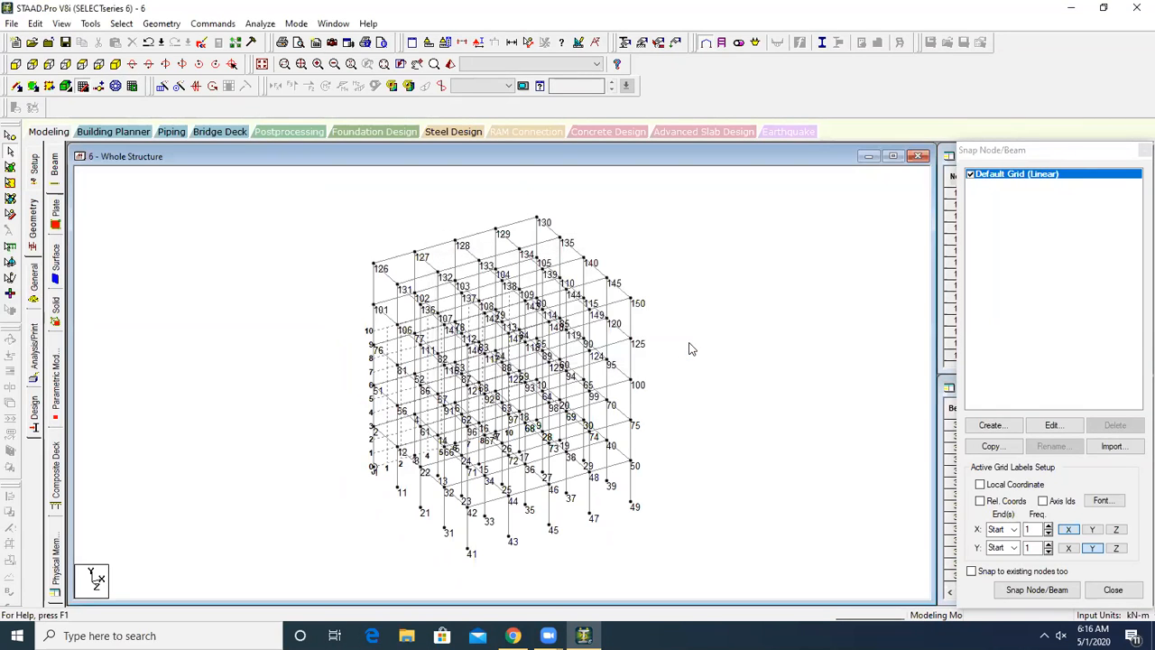
- Select all the nodes of the structure and set their renumbering to sort by Joint No. in ascending order
click(9, 135)
drag(225, 179, 312, 197)
drag(421, 243, 726, 580)
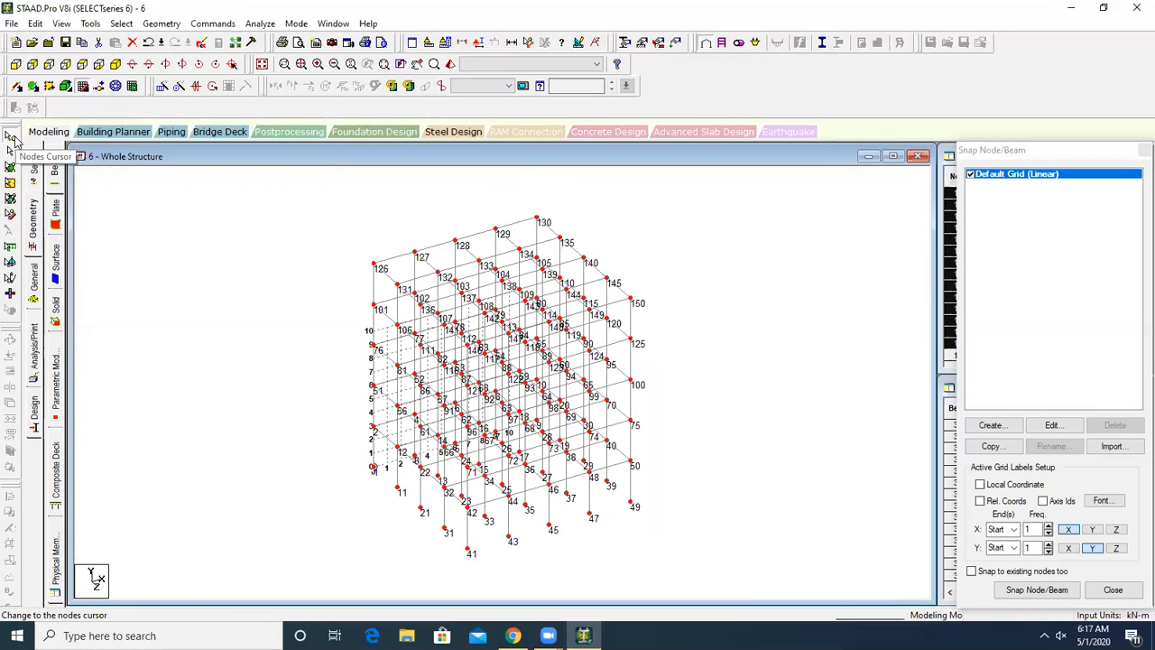
click(11, 137)
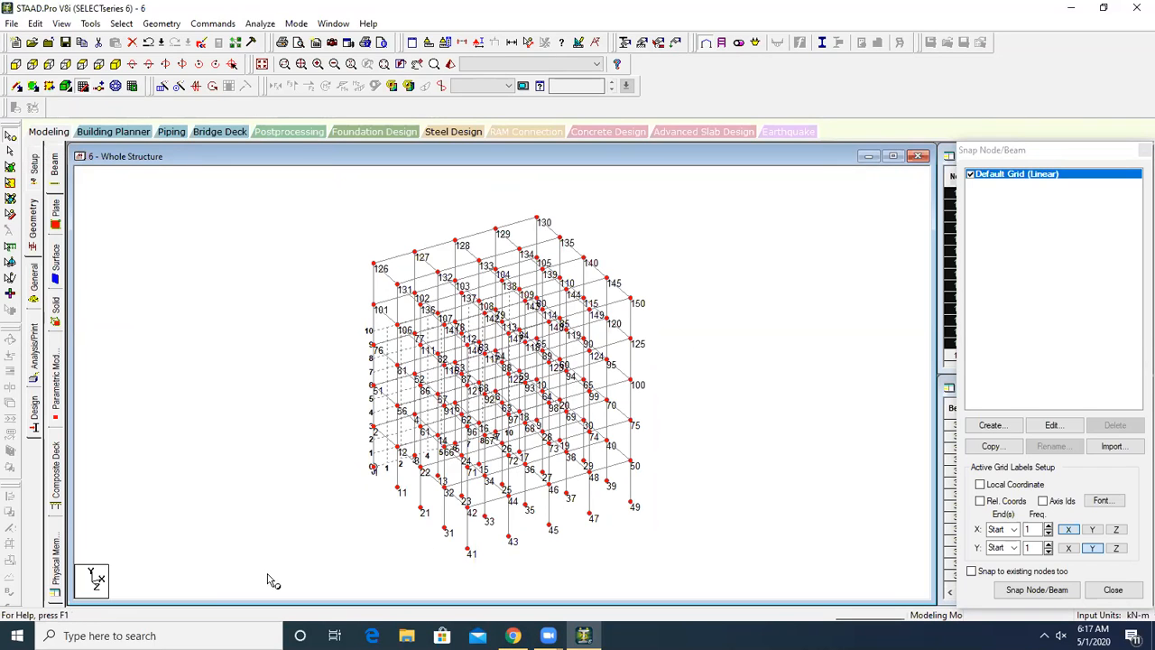
click(163, 23)
mouse_move(271, 411)
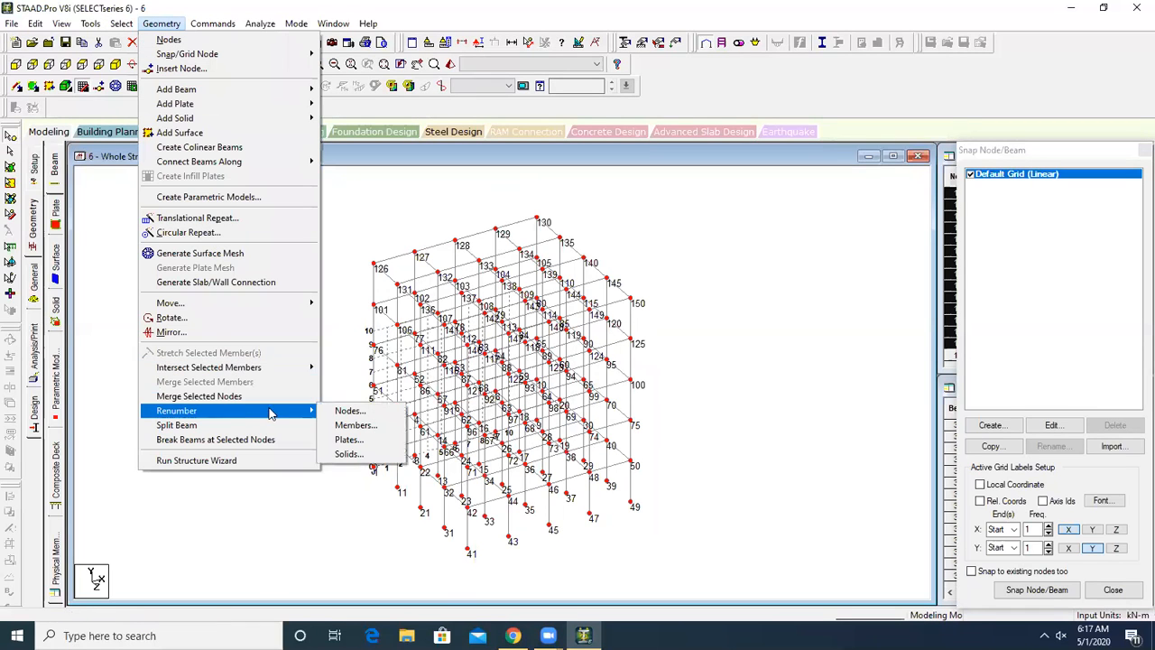
click(349, 411)
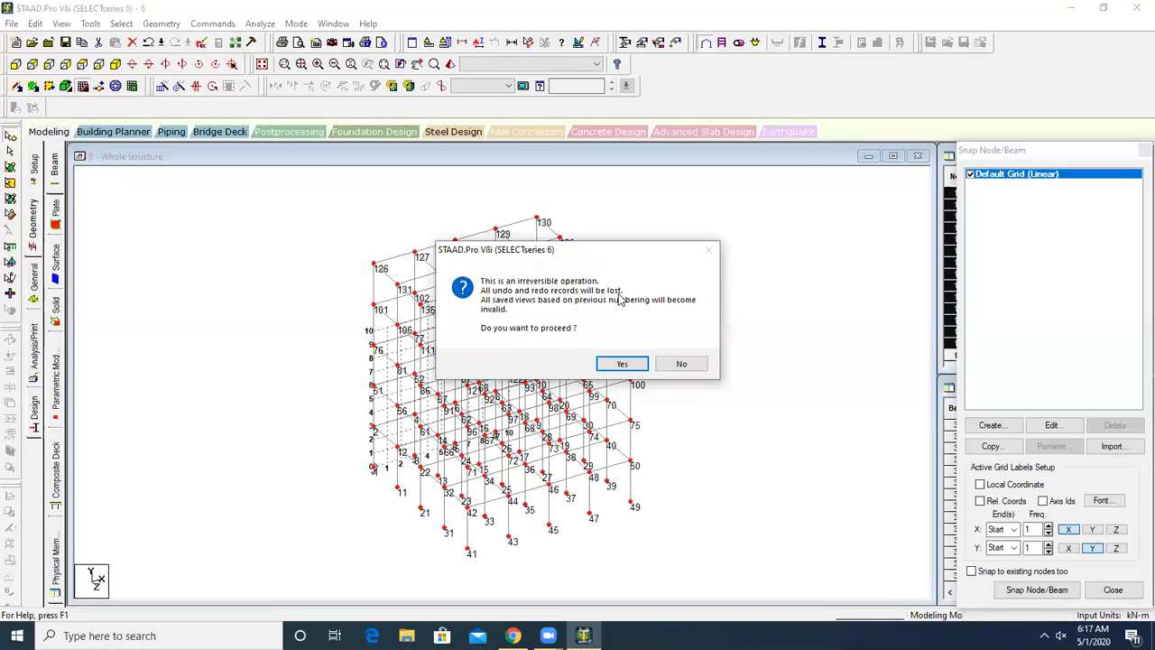
click(632, 364)
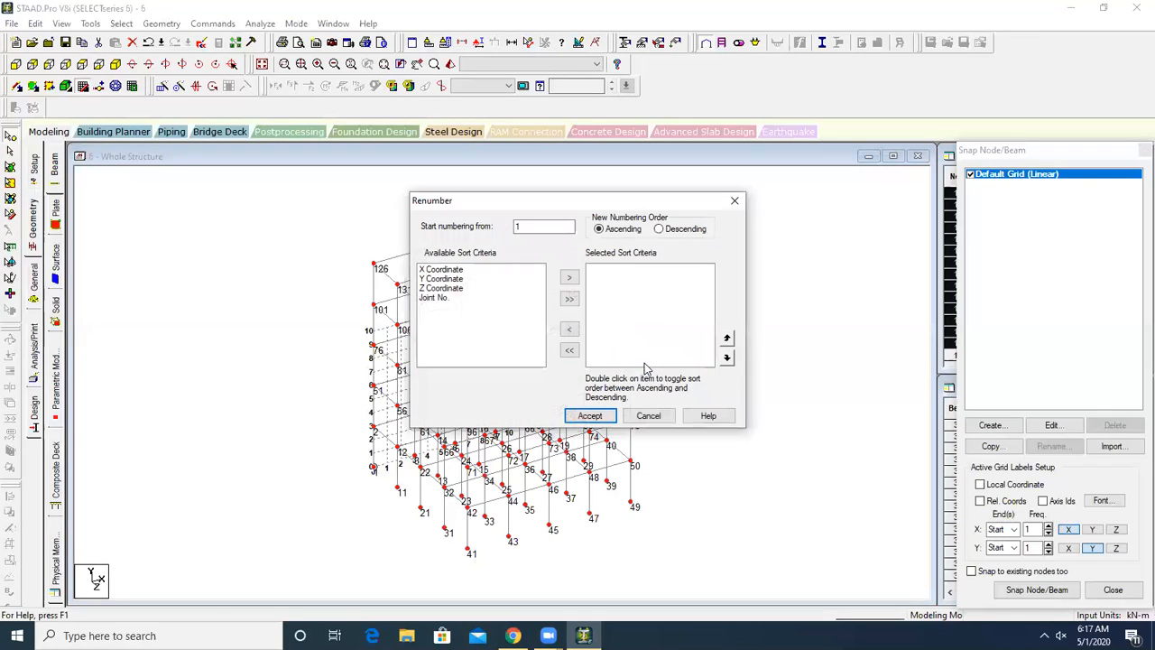
click(441, 299)
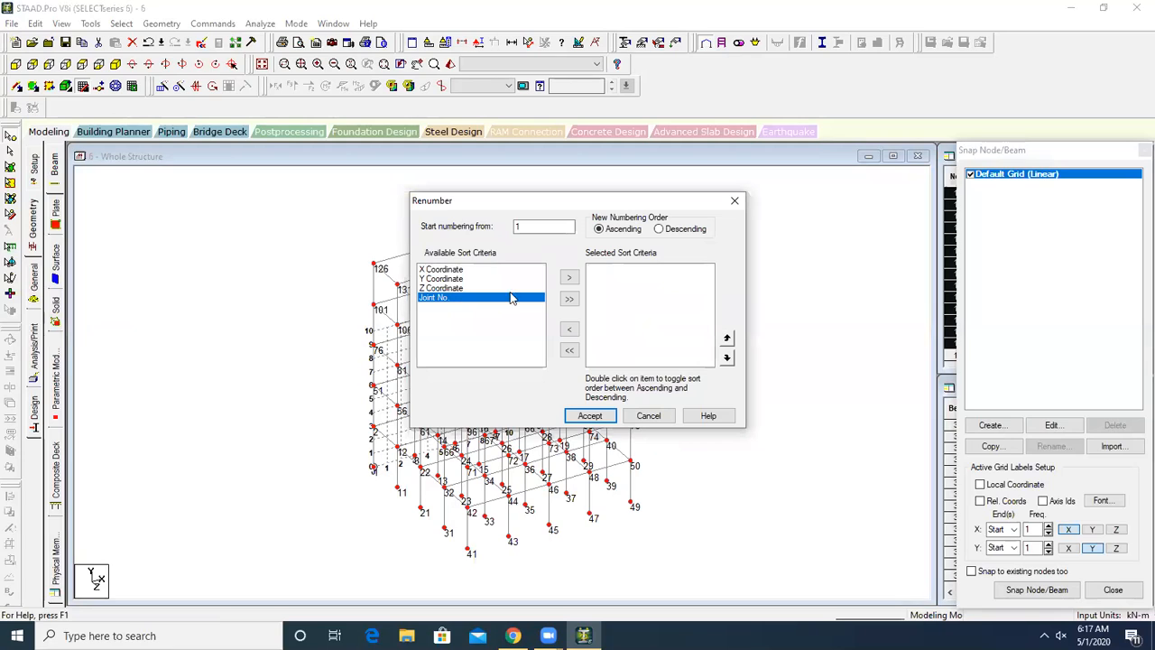
click(569, 277)
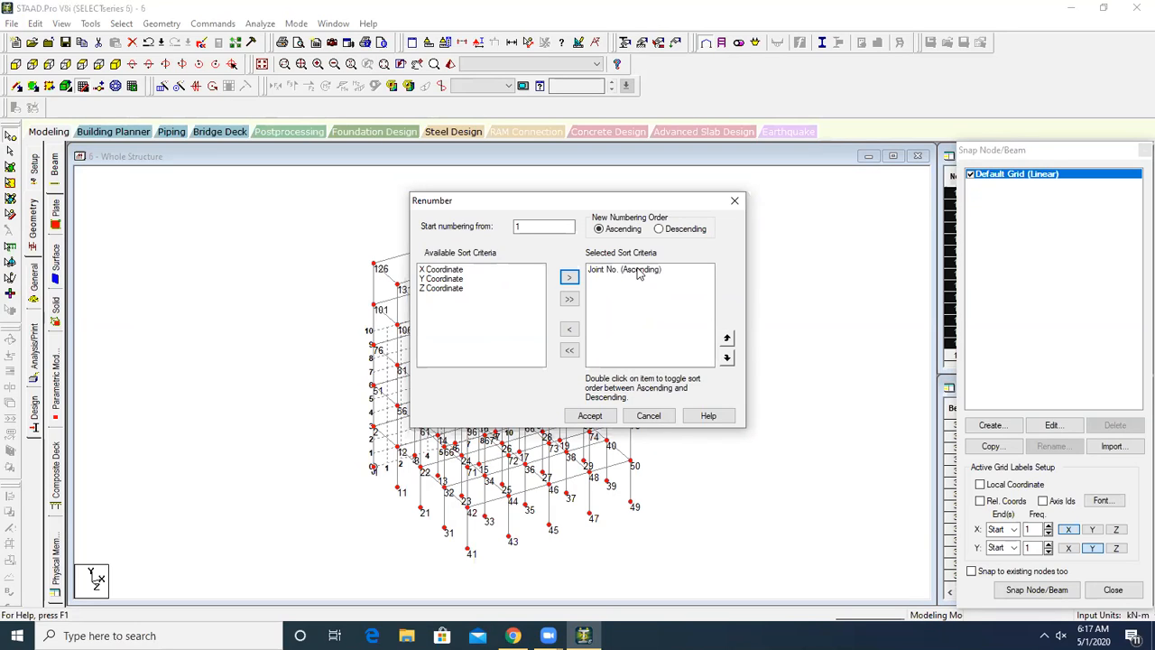
- Renumber the nodes in ascending order starting from 10, and let Auto Save store the file
click(536, 226)
click(535, 227)
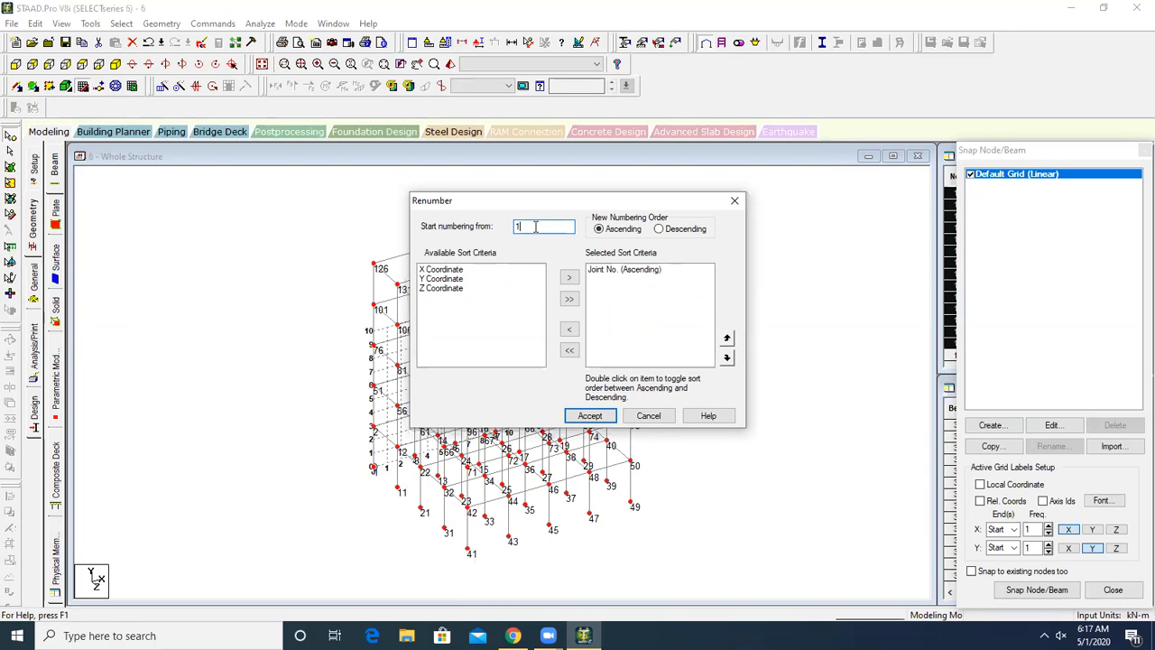
click(621, 237)
text(0)
click(589, 416)
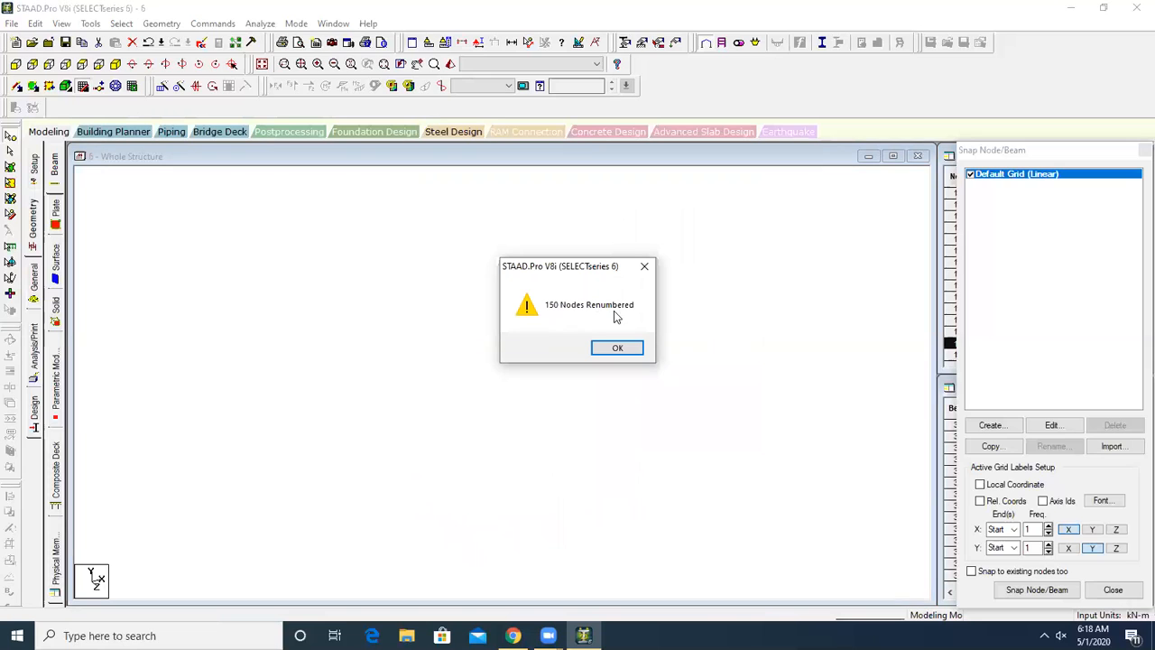
click(622, 348)
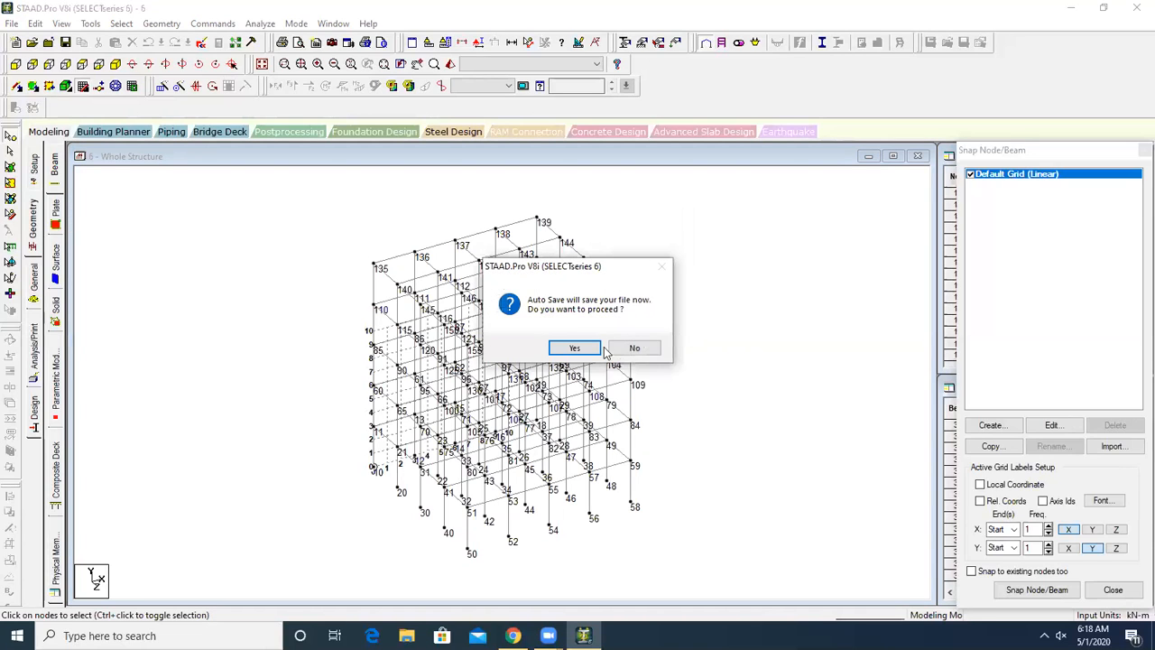
click(587, 352)
click(484, 335)
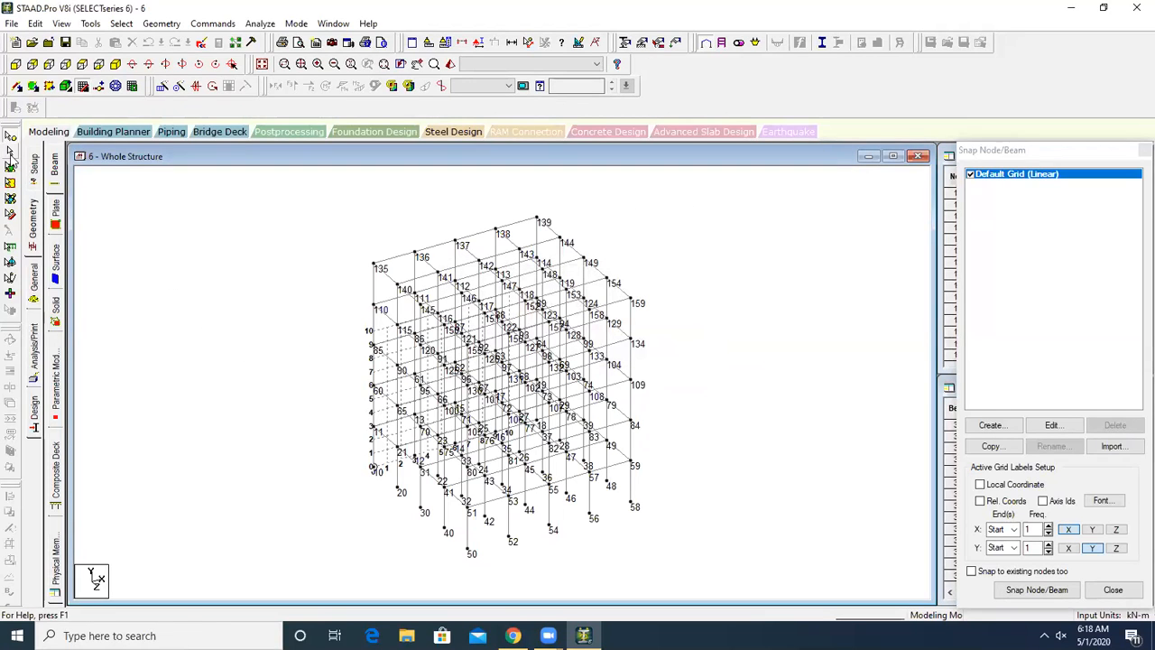
- Select all the beams and renumber the members from 1, sorted by Member No. in ascending order
drag(262, 203, 699, 583)
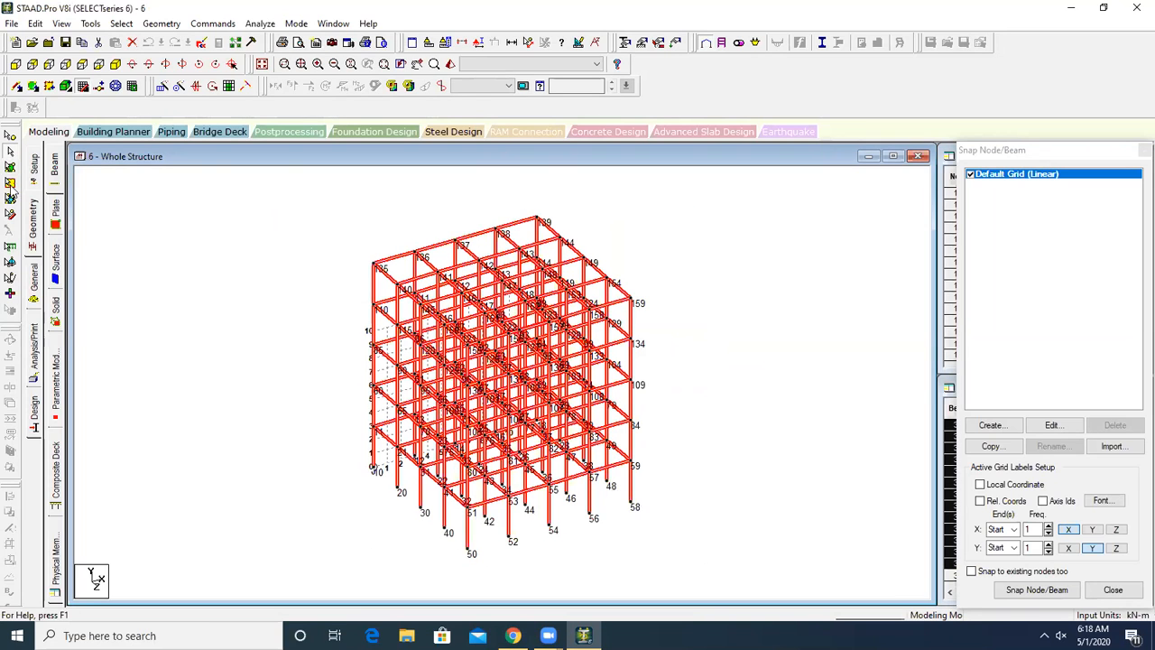
click(159, 25)
mouse_move(199, 412)
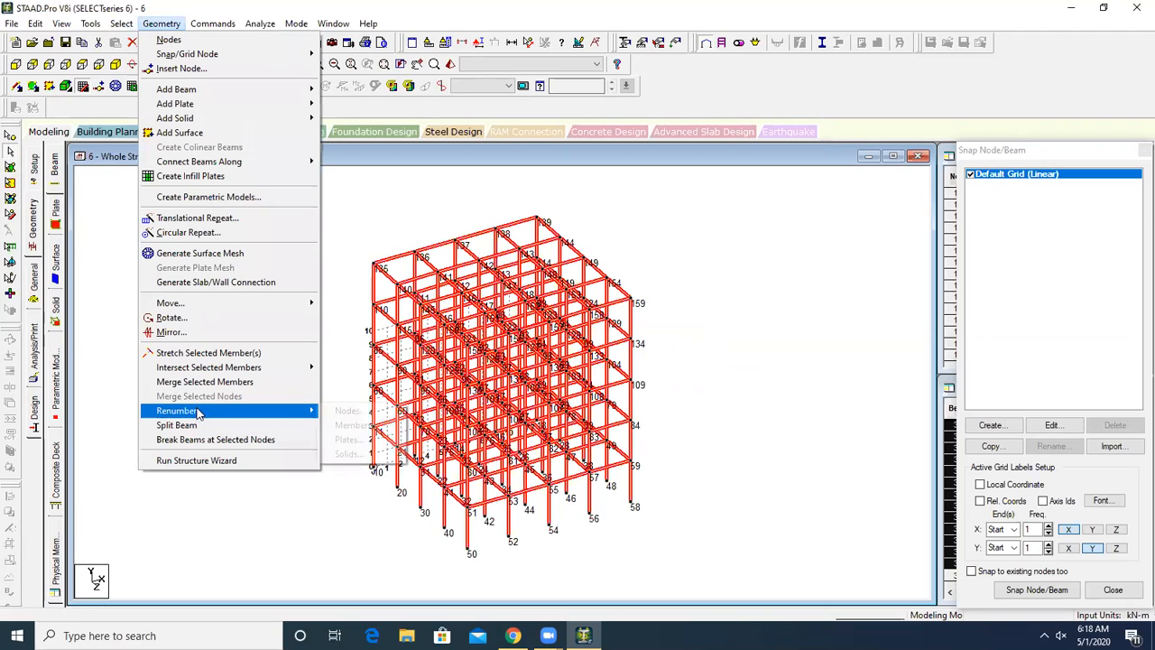
click(378, 430)
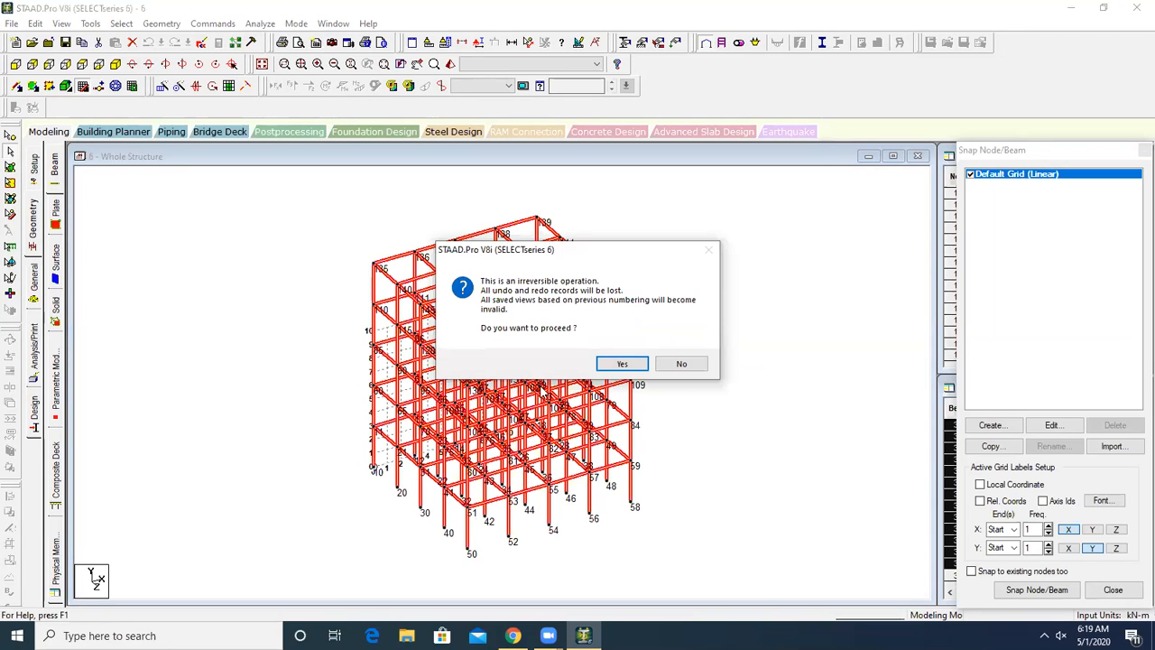
click(629, 363)
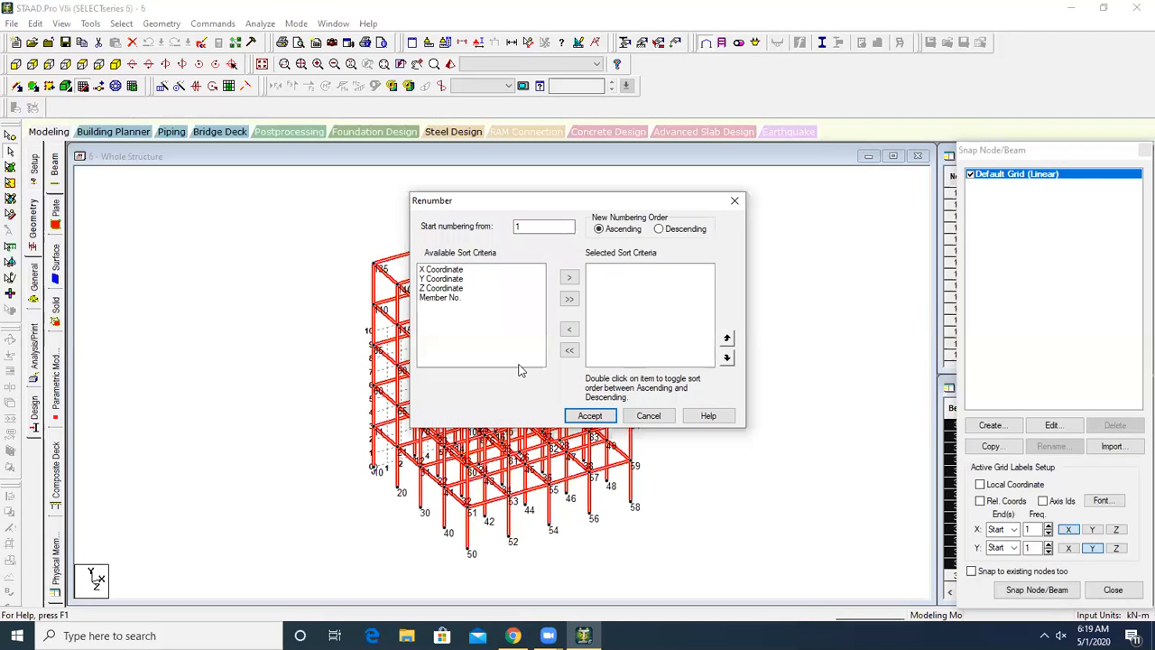
click(448, 298)
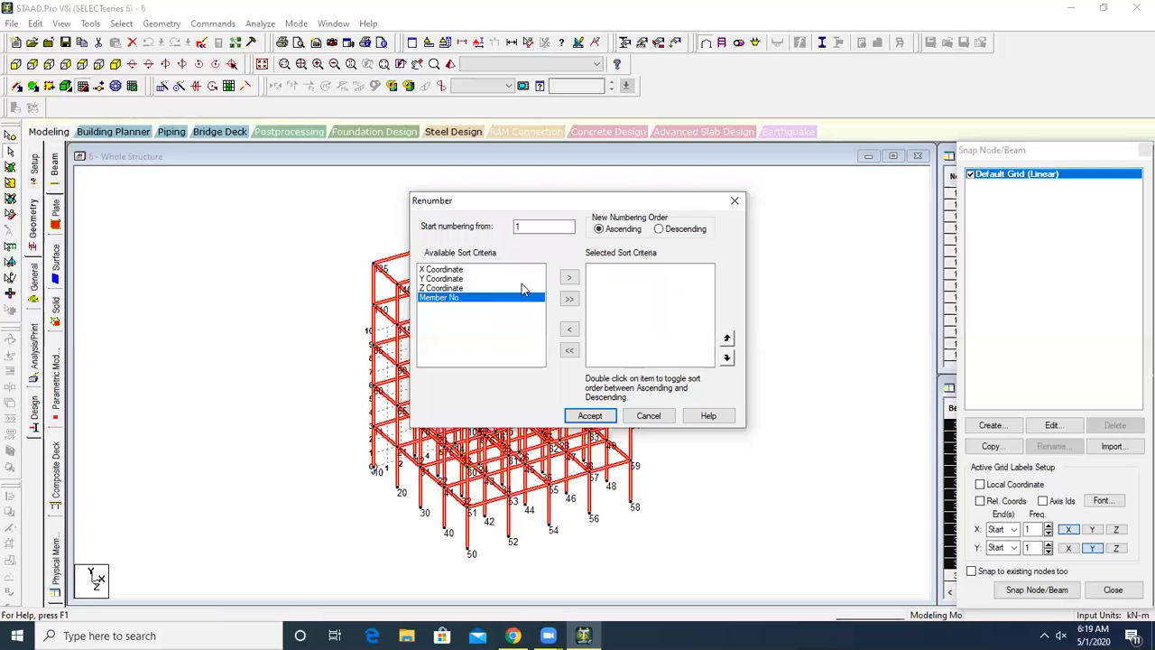
click(567, 280)
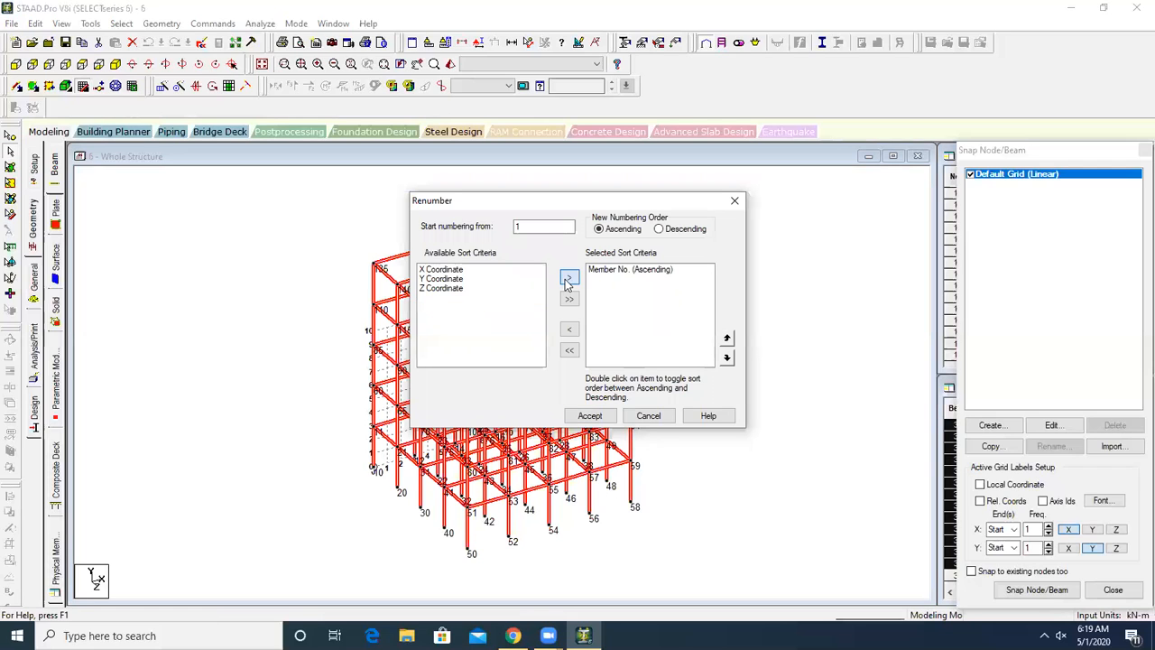
click(589, 416)
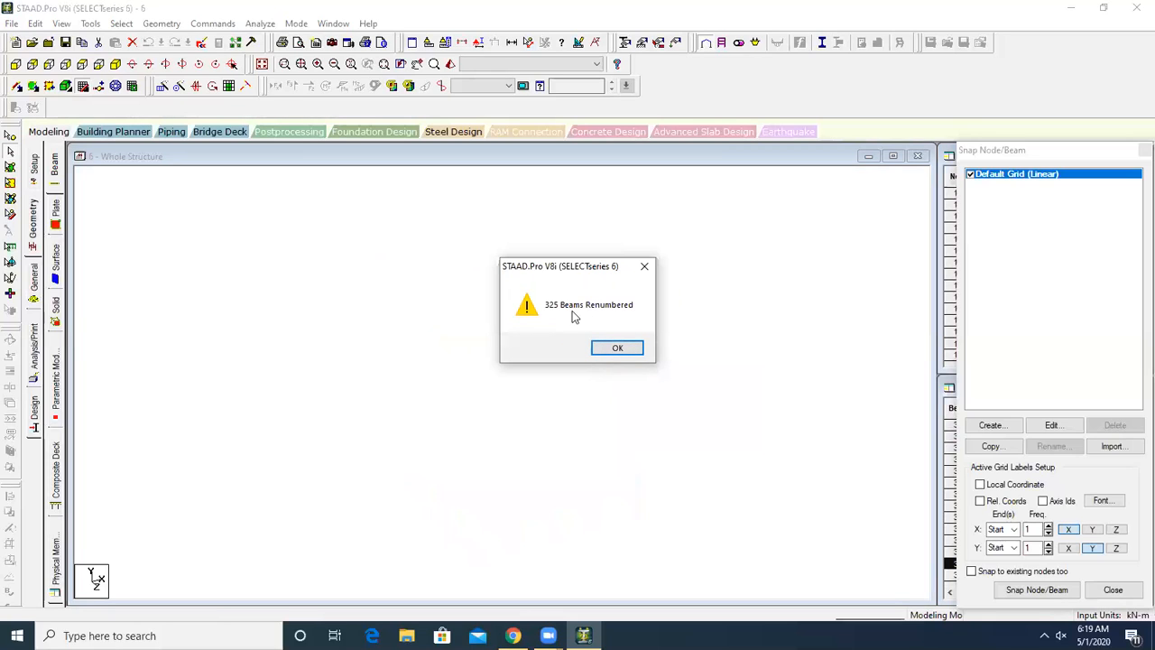
click(617, 350)
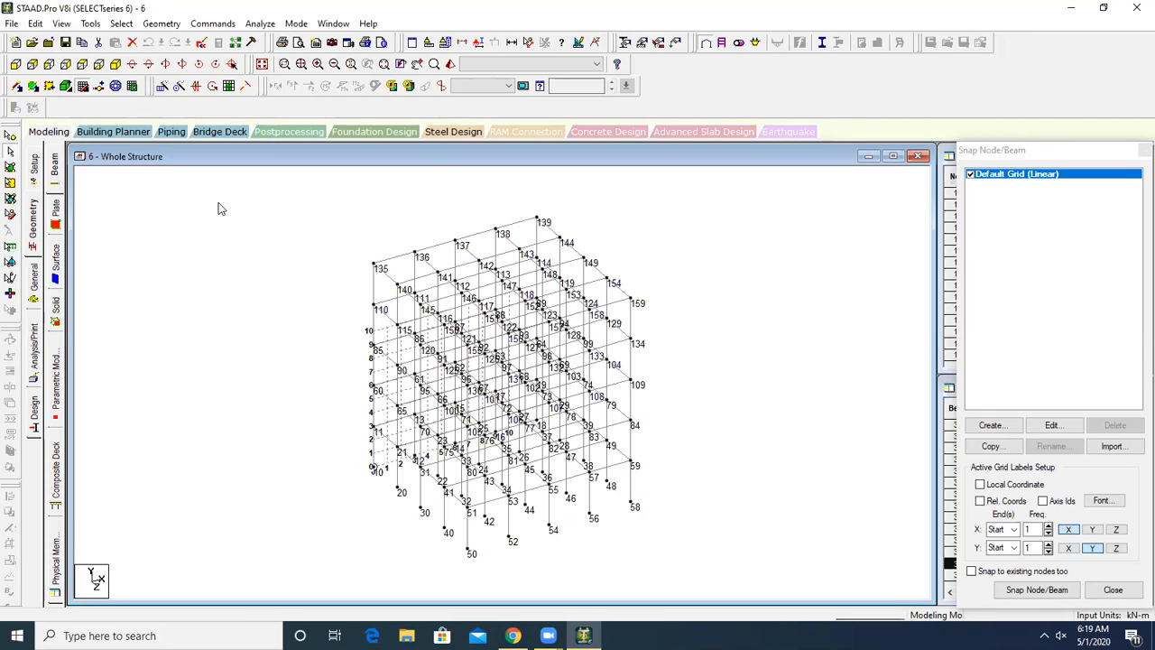
- Examine the Split Beam options for the corner column between nodes 58 and 59 without inserting any points
click(161, 24)
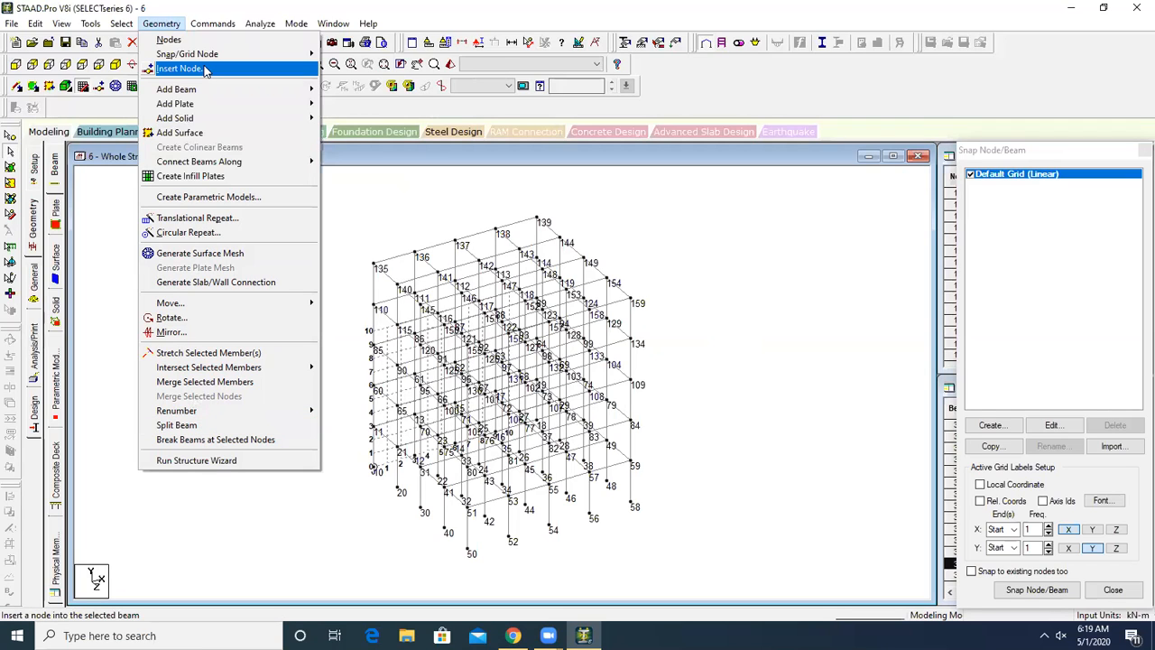
click(190, 428)
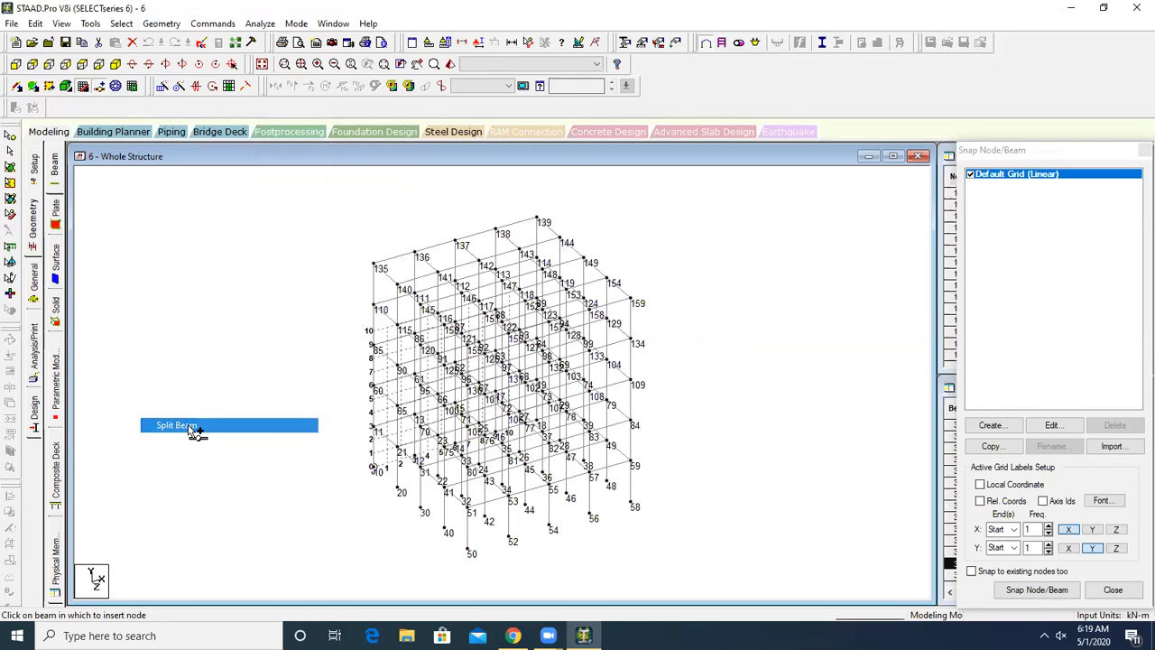
click(637, 493)
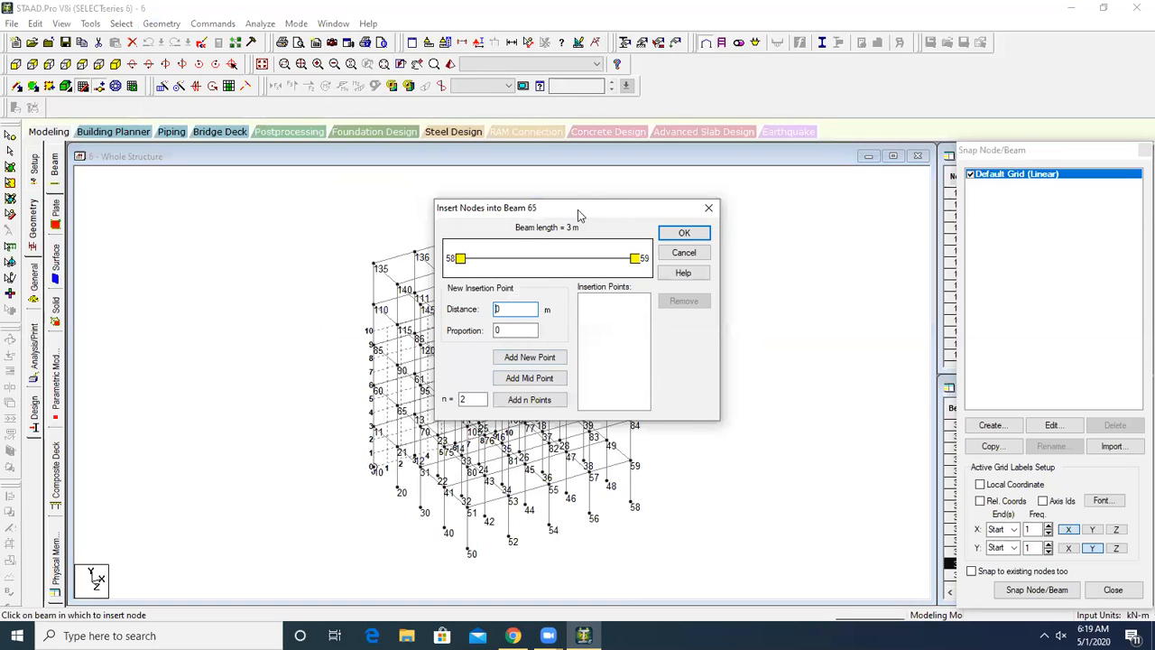
drag(578, 210, 788, 190)
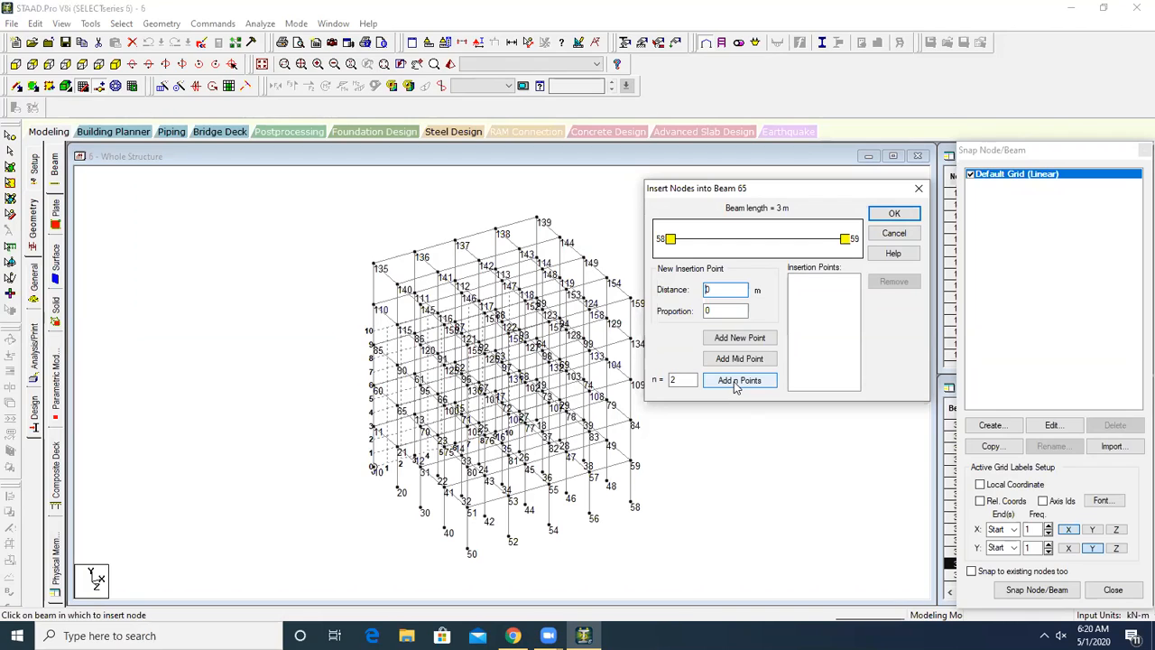
click(894, 234)
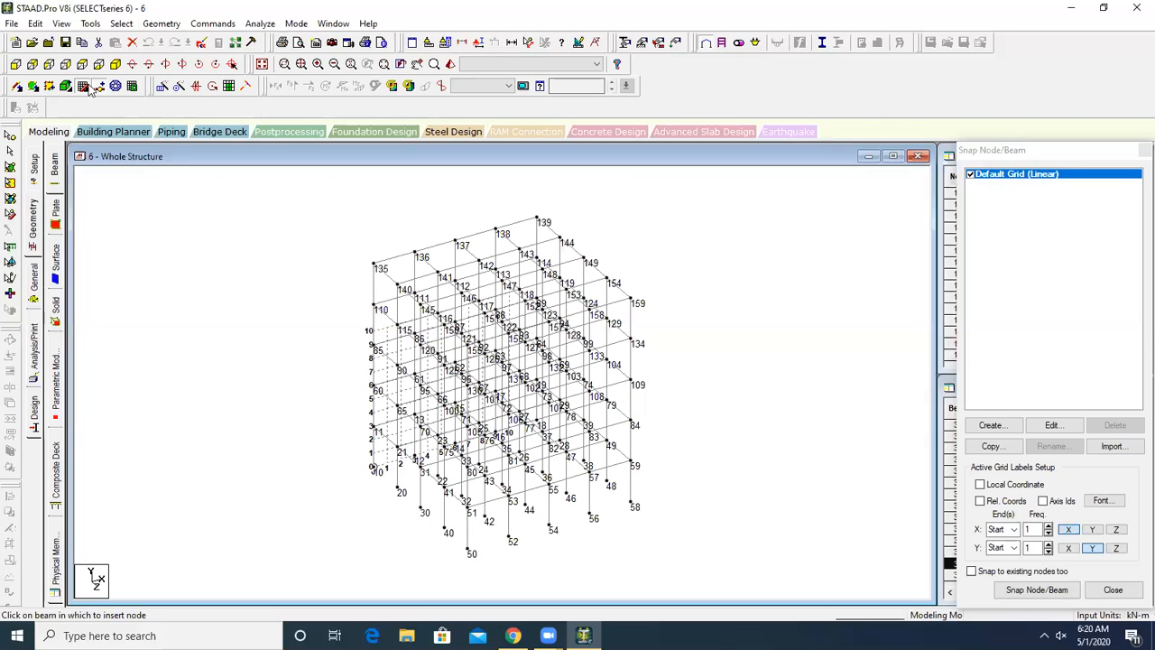
- Hide the node numbers and delete all the beams along the X direction at the 6 m level in the front view
click(15, 65)
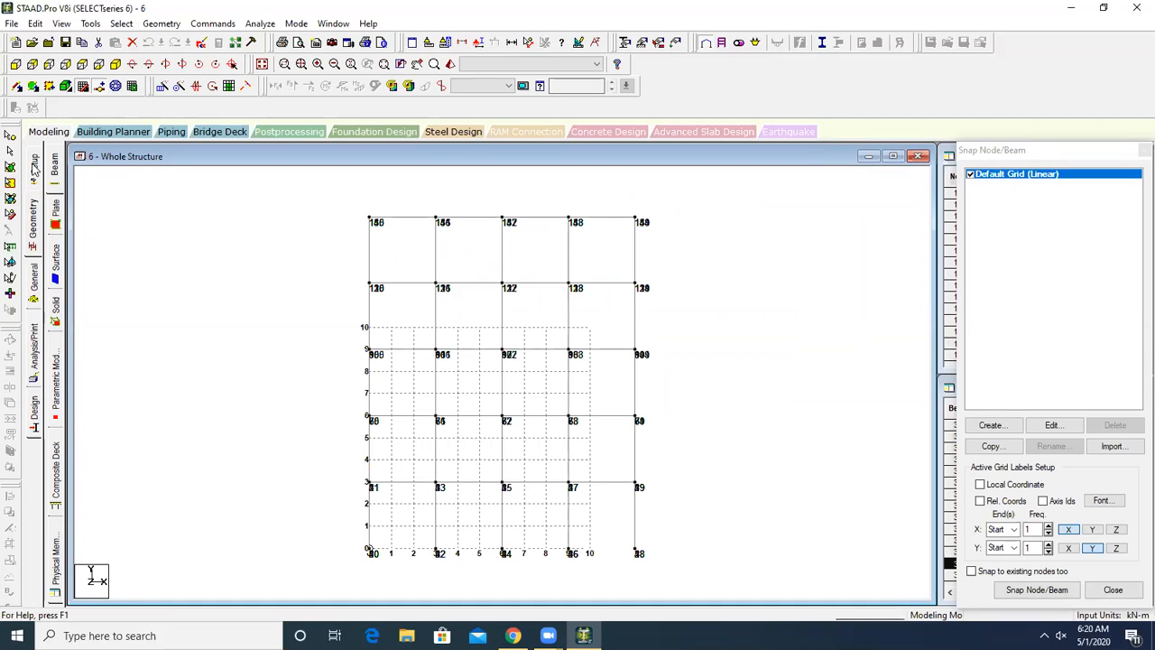
key(shift+n)
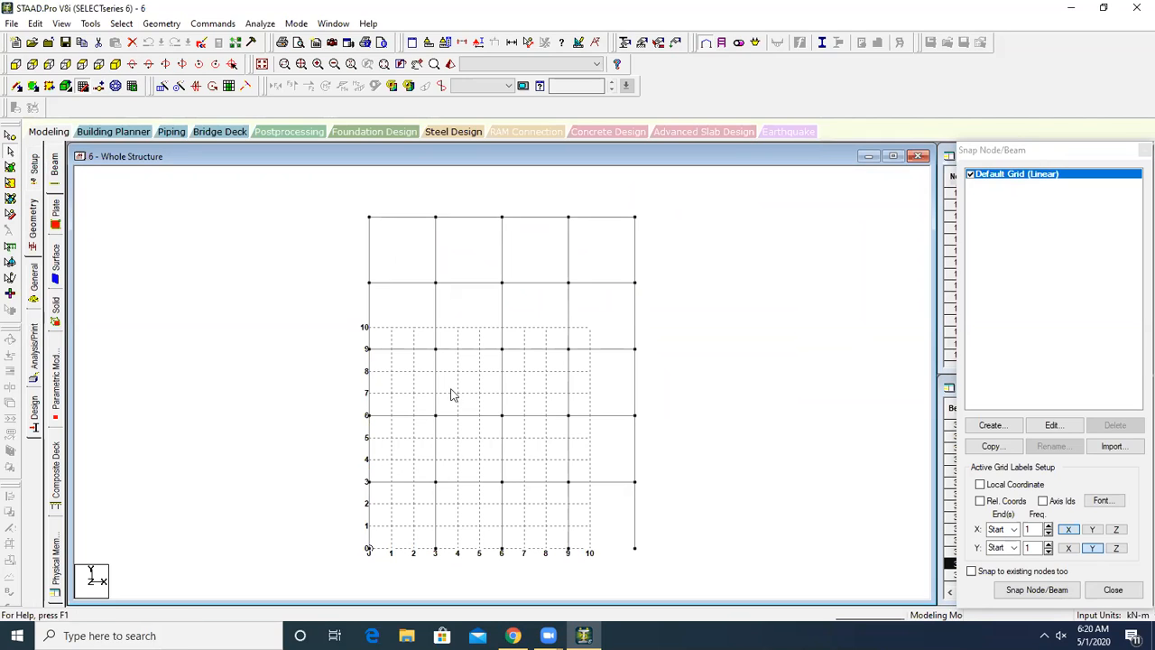
drag(353, 416, 321, 395)
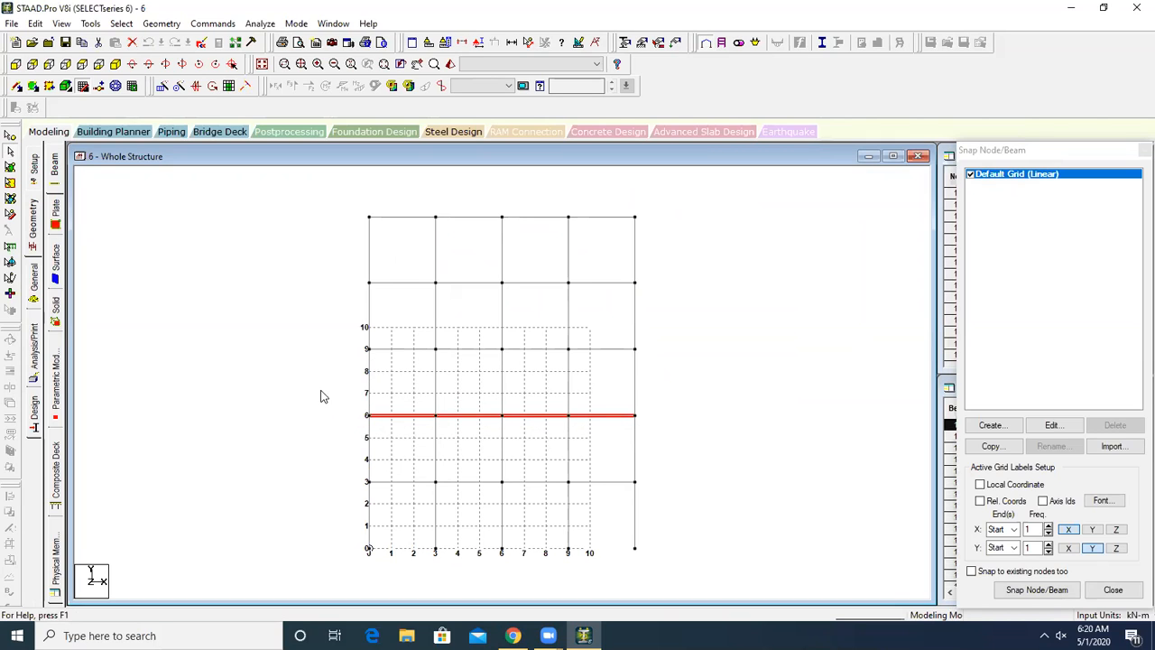
key(Delete)
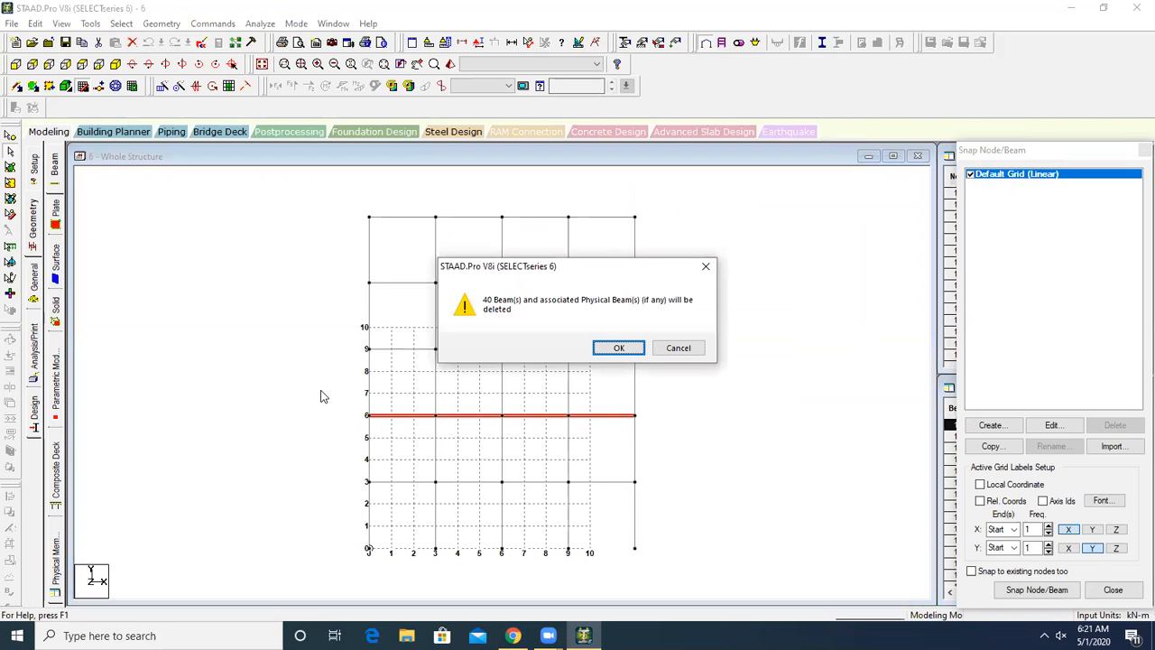
key(Return)
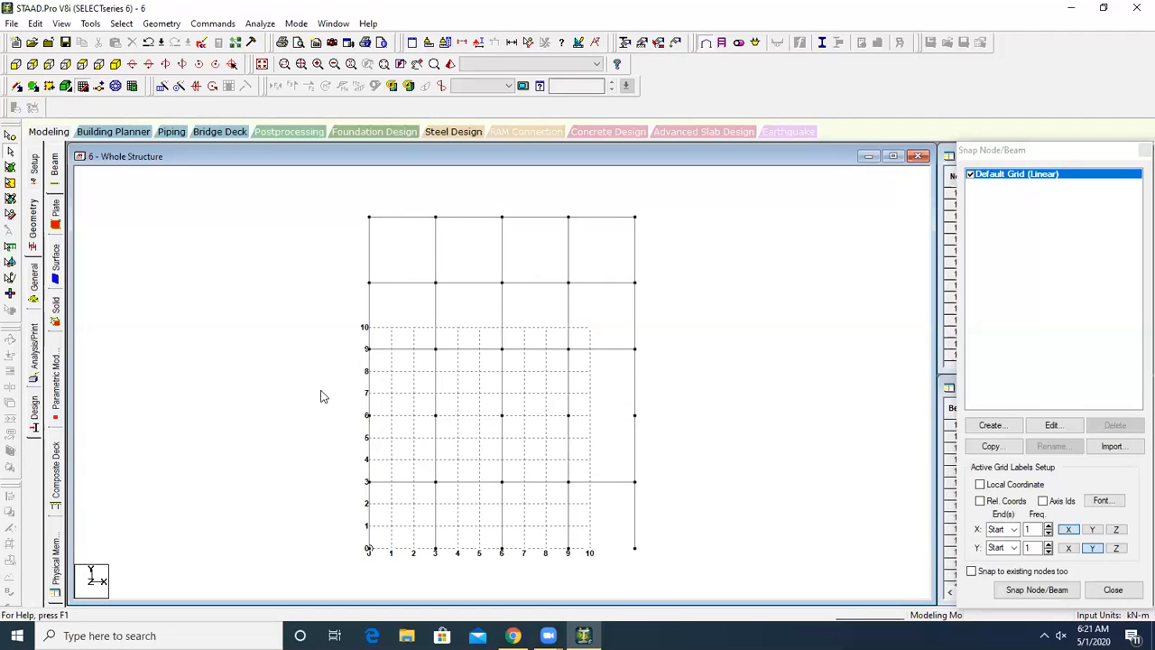
- Display the beam numbers on the structure in isometric view and examine the member numbering
click(117, 64)
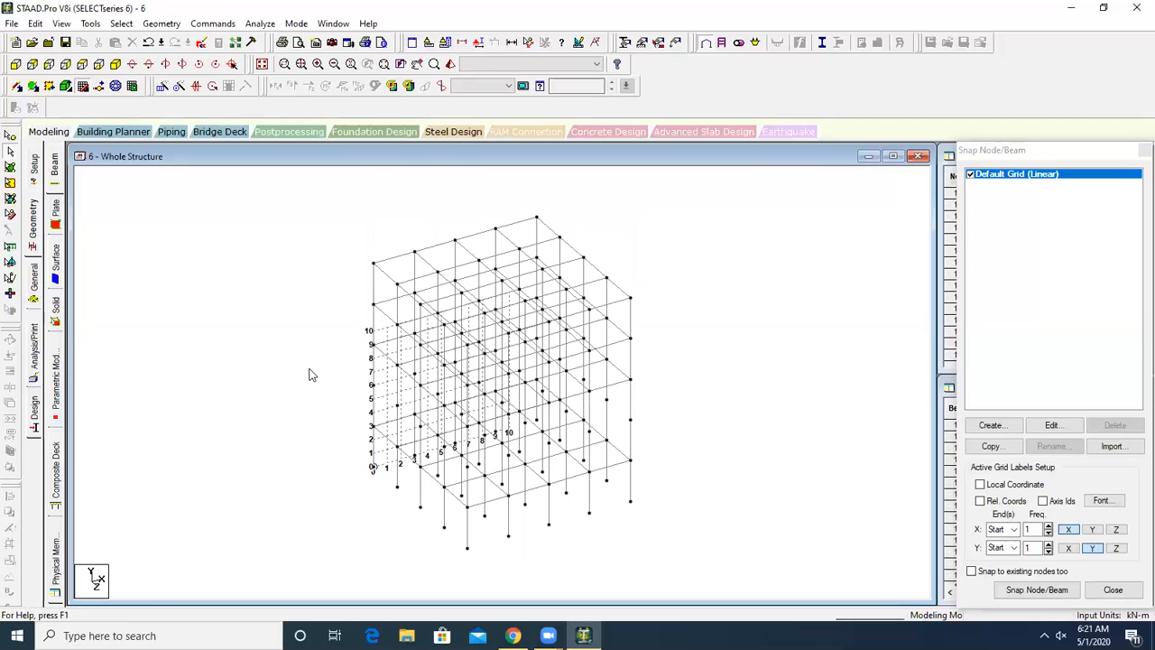
key(shift+n)
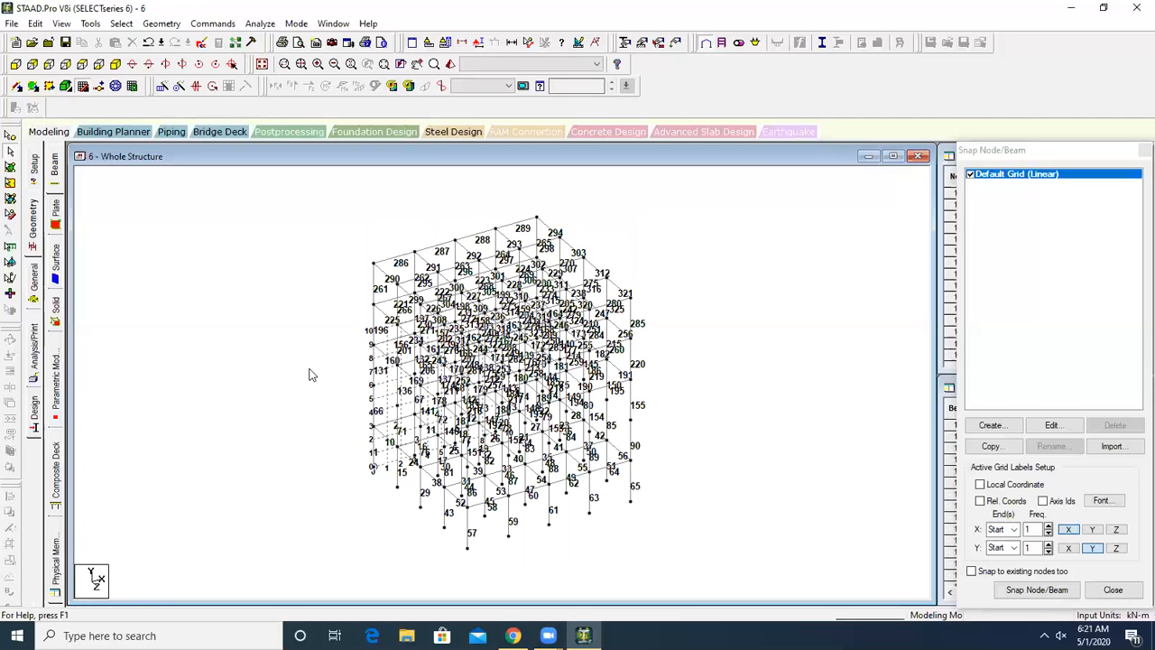
scroll(361, 399, up, 3)
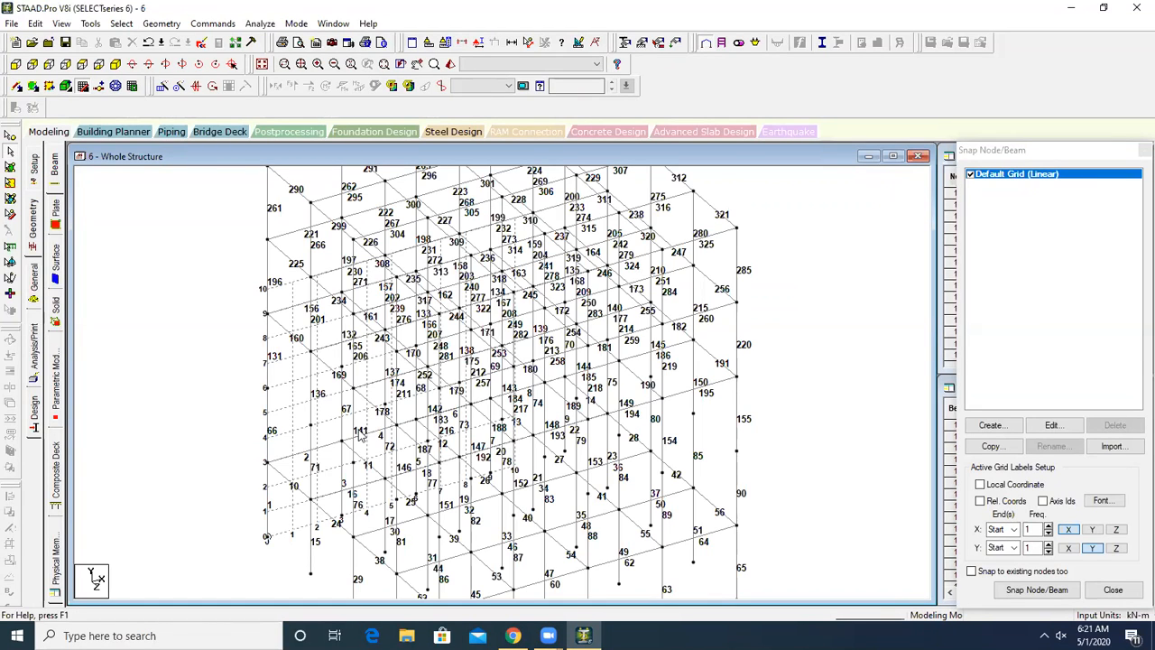
scroll(417, 394, down, 1)
scroll(419, 397, down, 2)
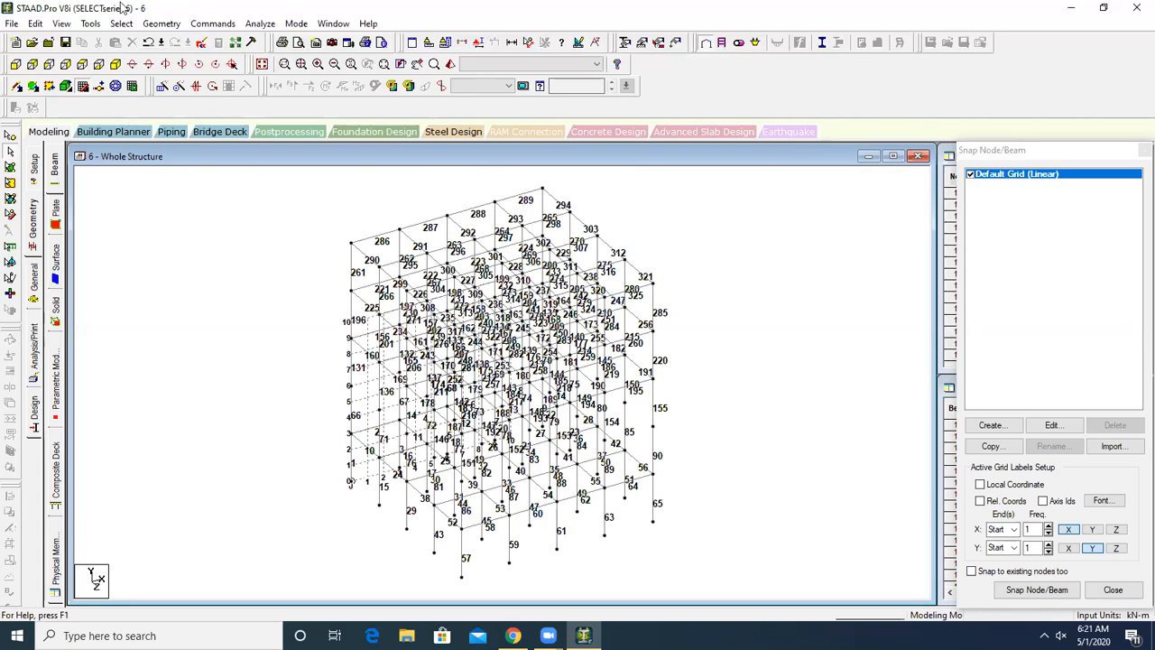
- Select all the remaining beams and renumber them in ascending order from 1, sorted by Member No. ascending
drag(250, 186, 757, 597)
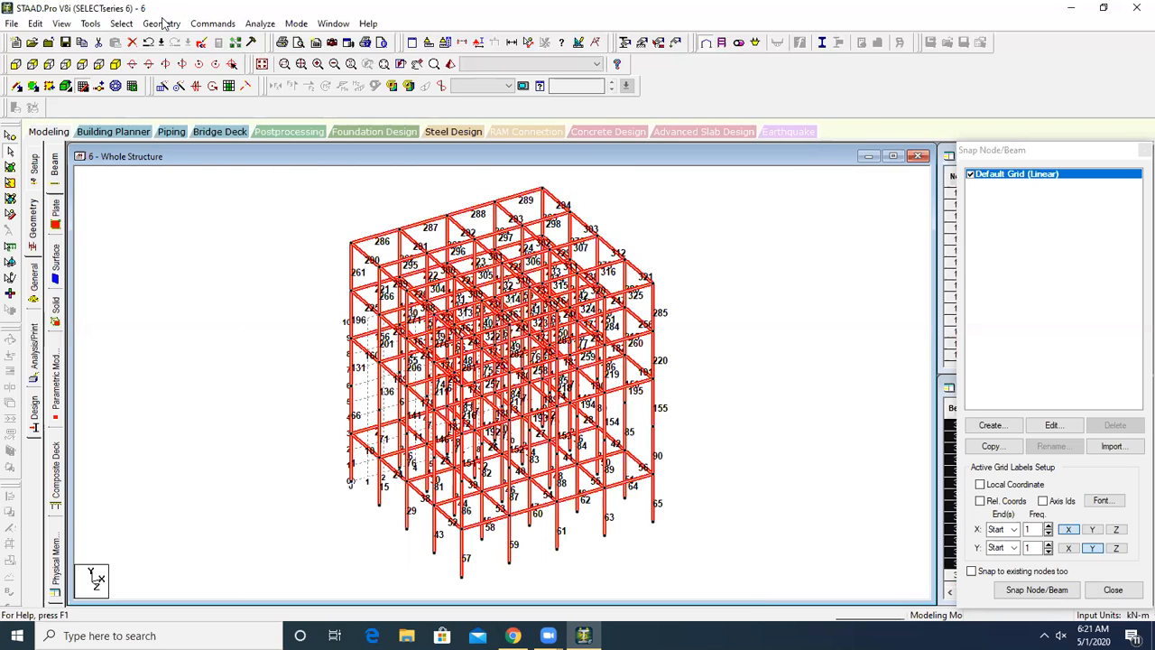
click(162, 23)
mouse_move(246, 415)
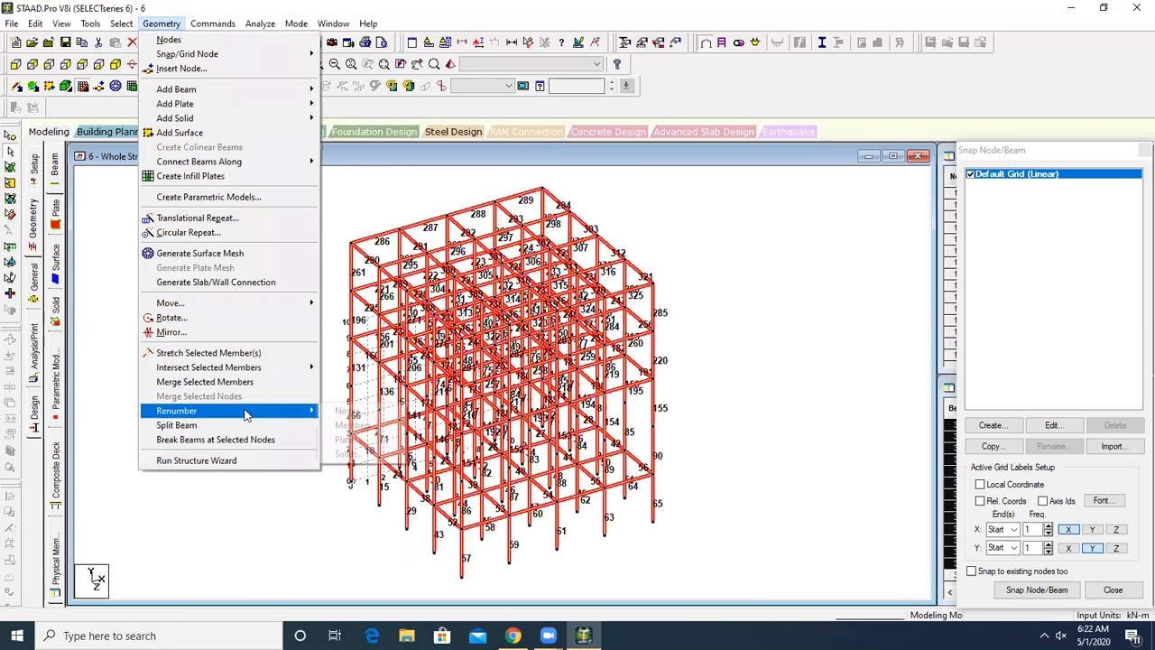
click(343, 426)
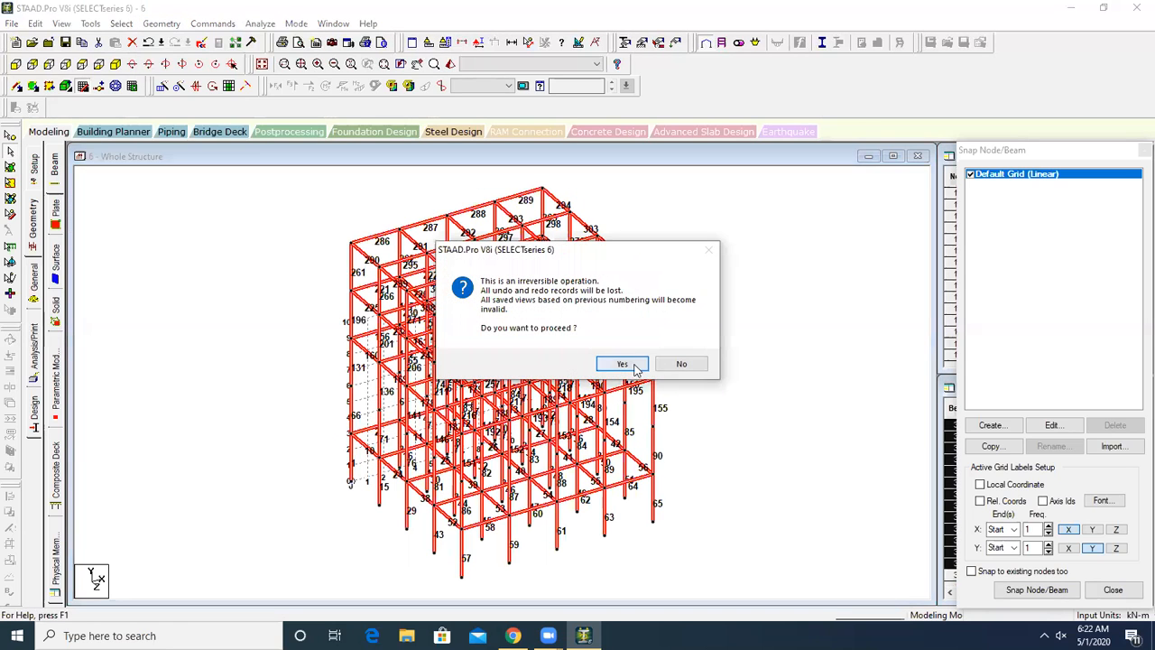
click(623, 364)
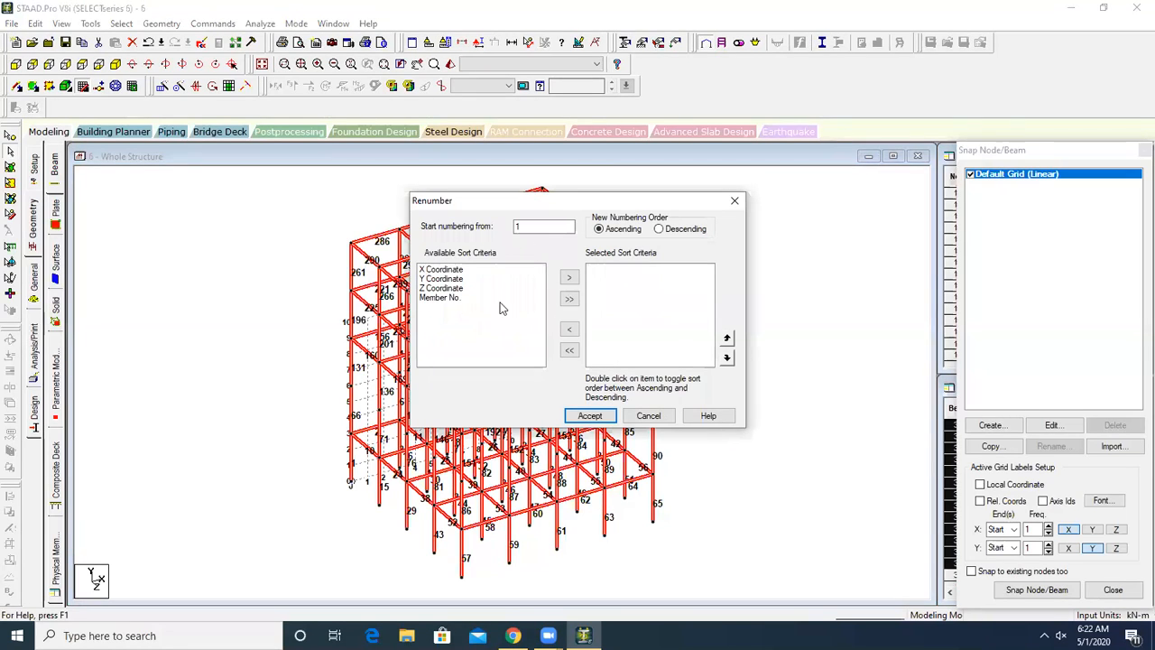
click(456, 298)
click(567, 280)
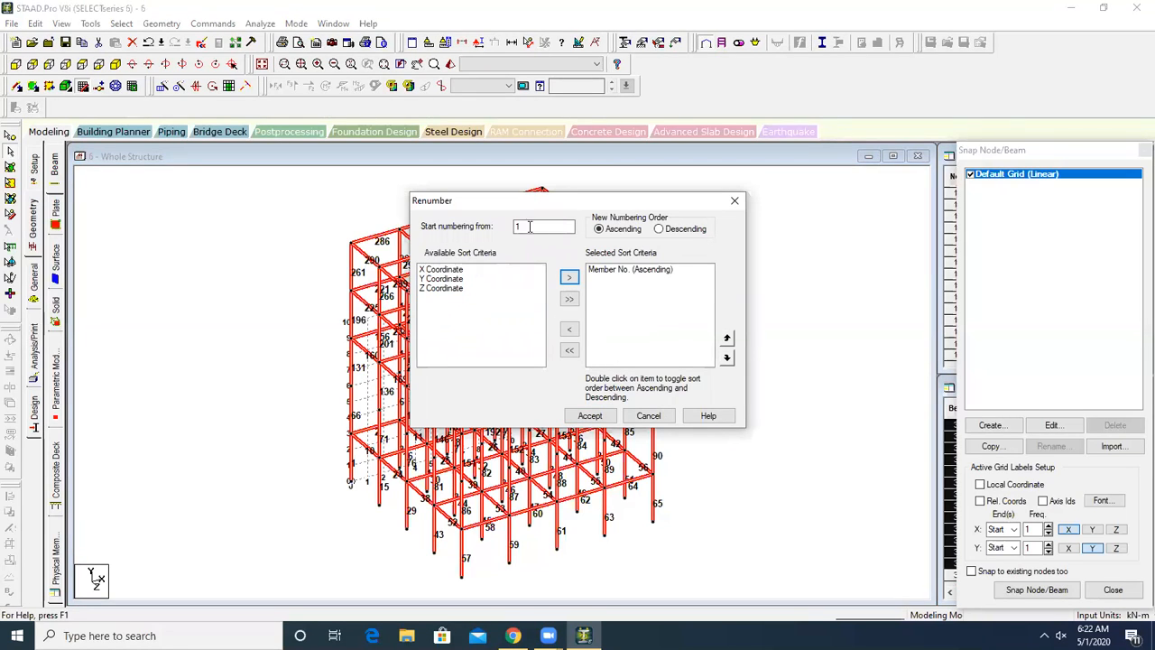
click(591, 416)
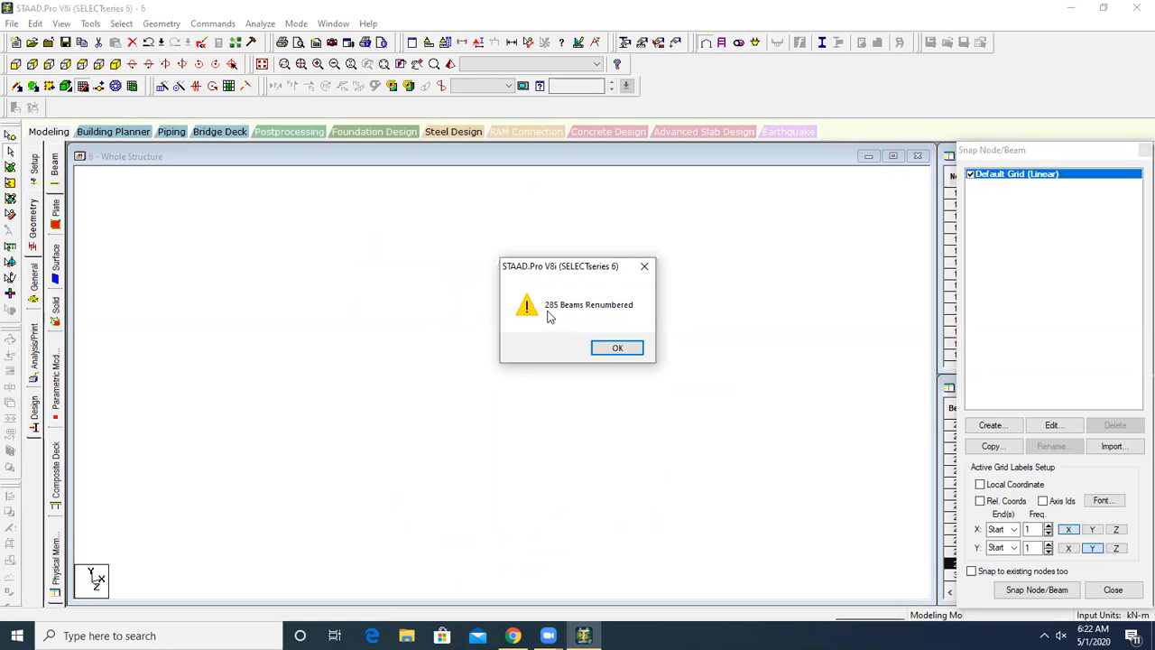
click(620, 349)
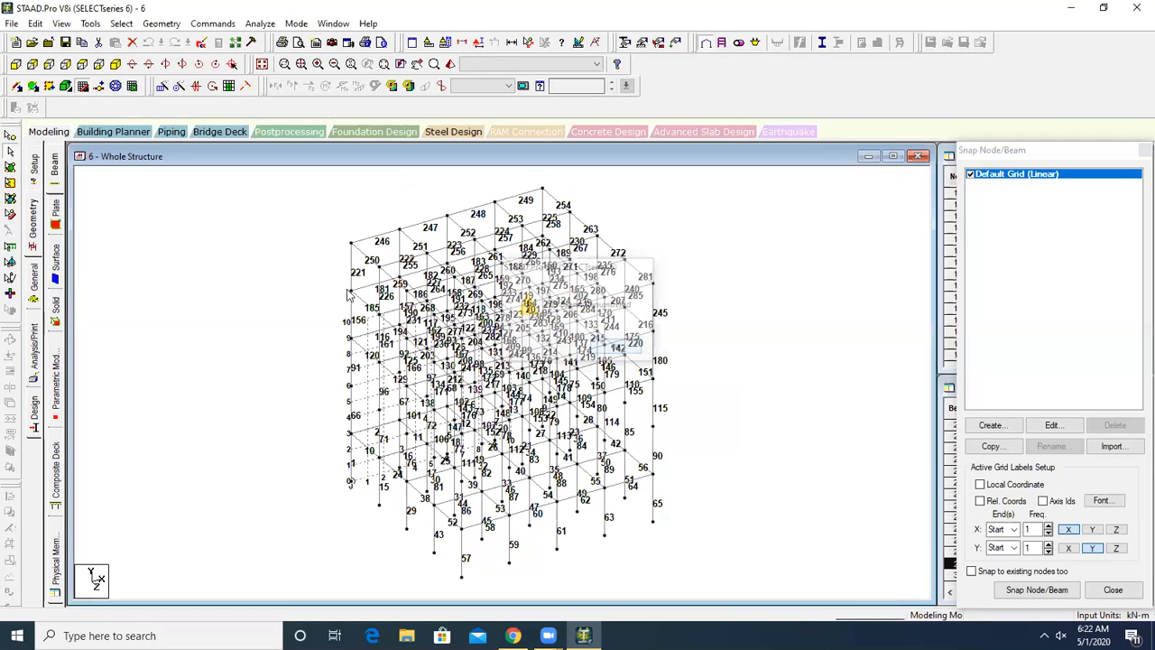
- Select the whole structure and delete all its beams together with the nodes left unattached
click(161, 24)
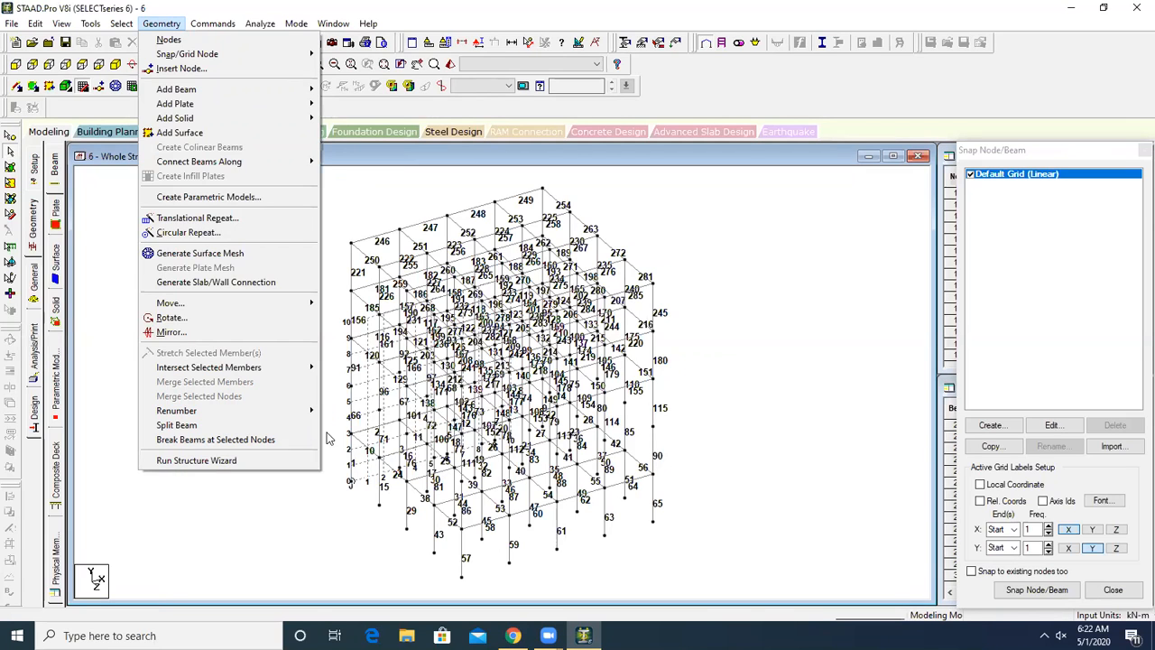
click(458, 283)
scroll(488, 244, down, 2)
drag(297, 211, 706, 575)
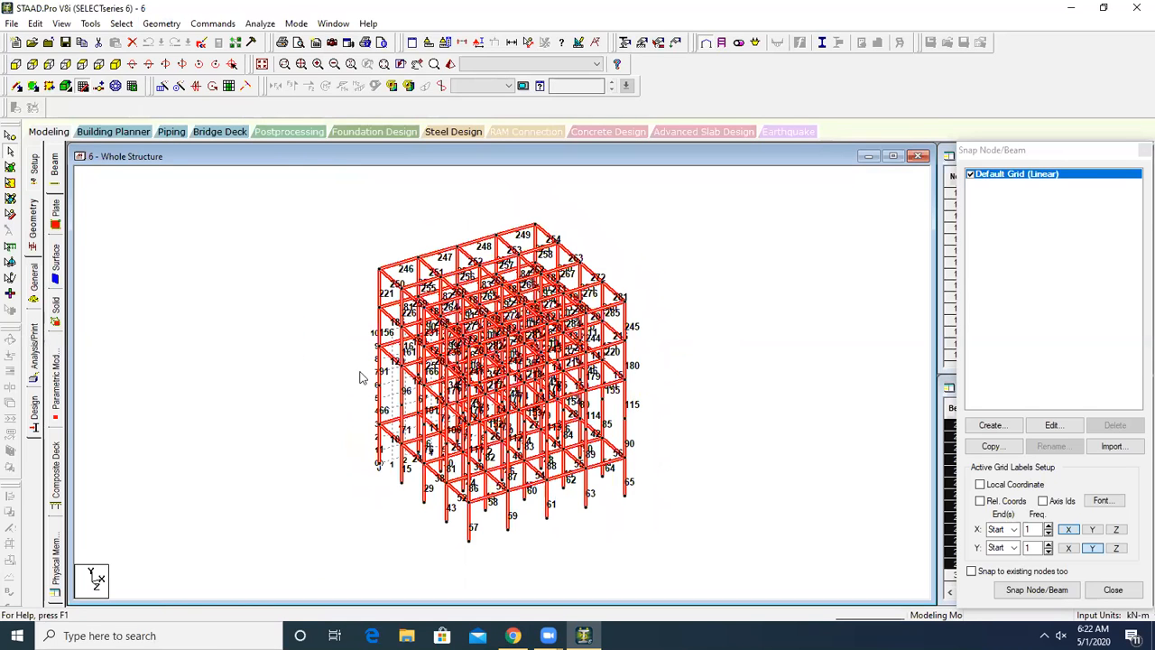
key(Delete)
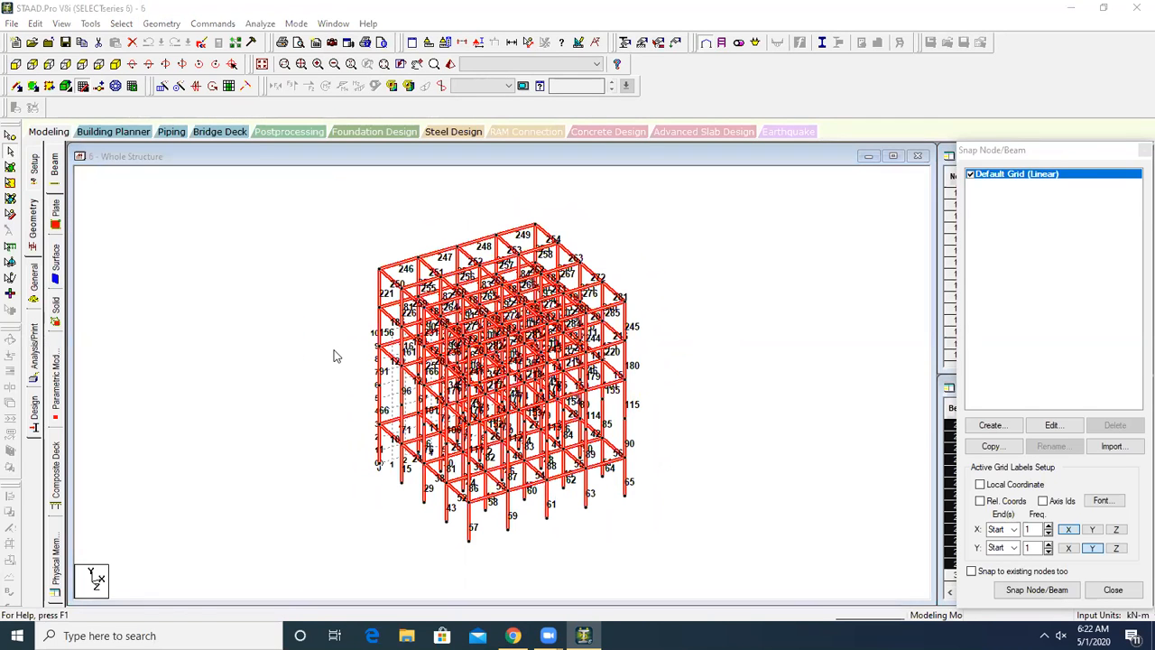
key(Return)
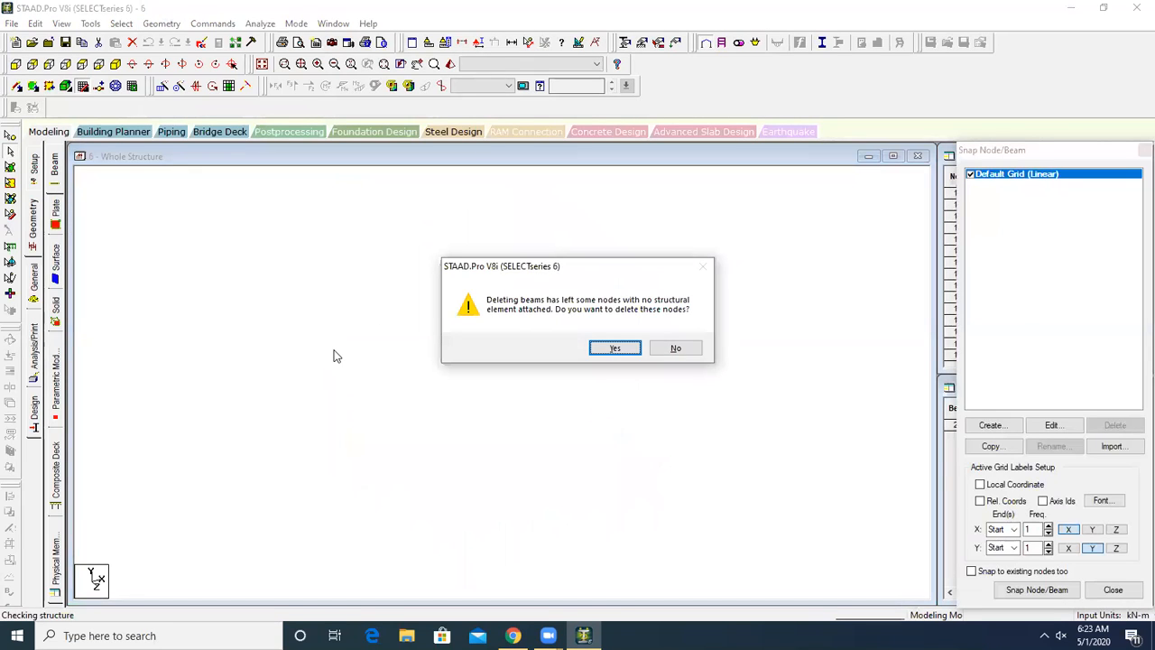
key(Return)
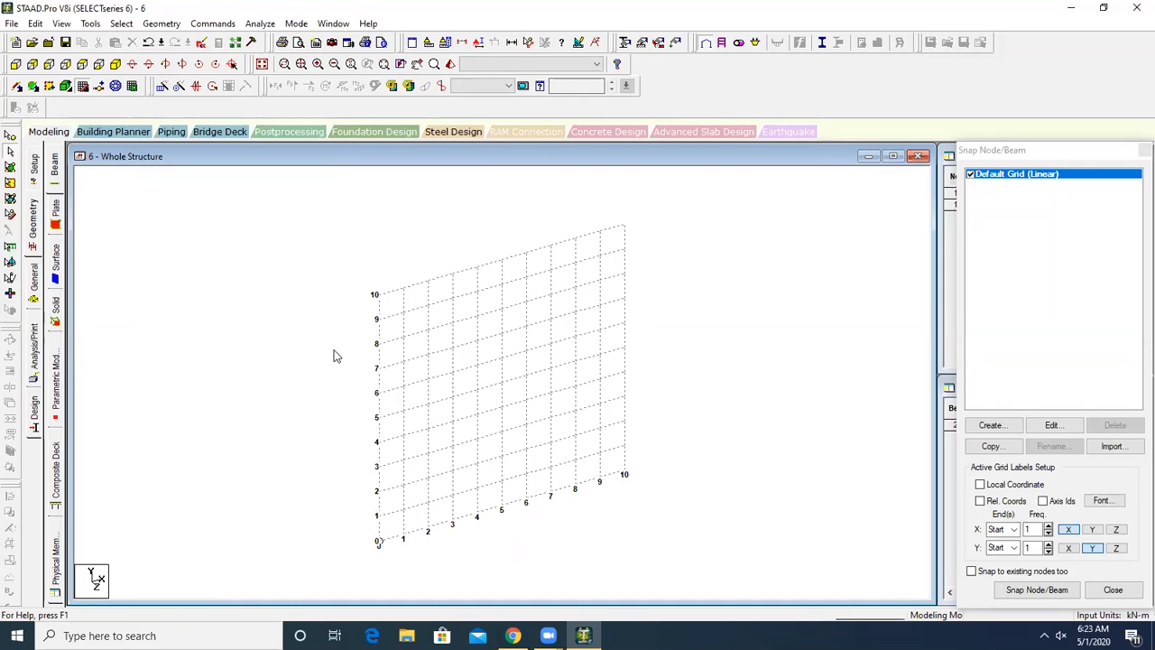
- Run the Structure Wizard and start a Bay Frame model from the Frame Models prototypes
click(162, 24)
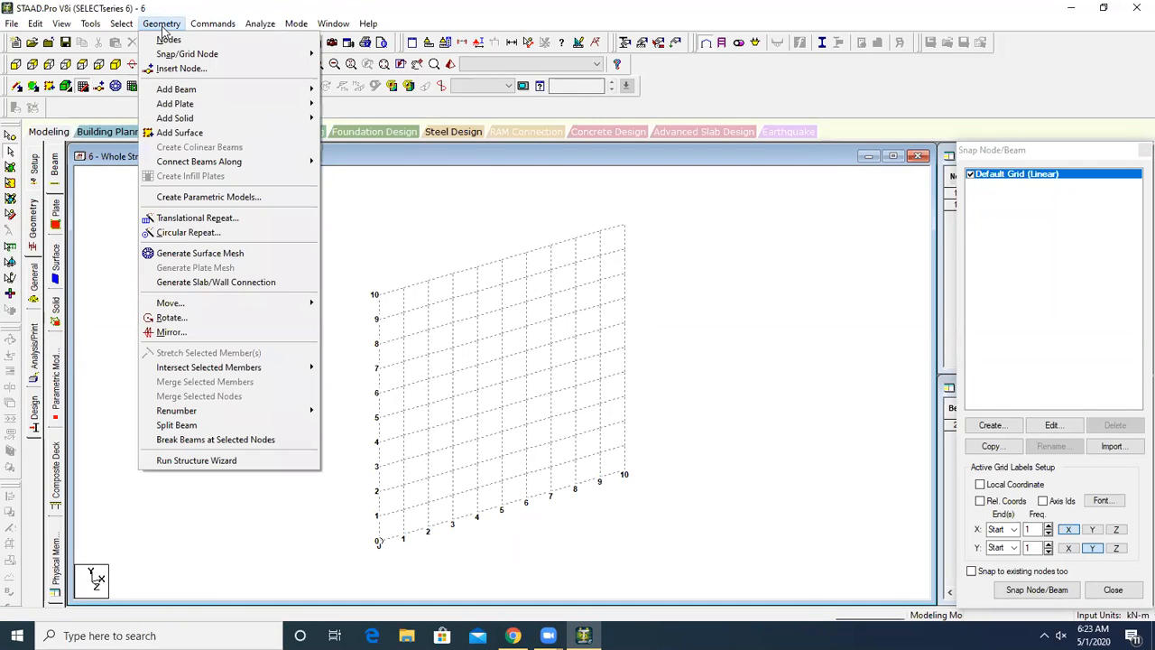
click(197, 460)
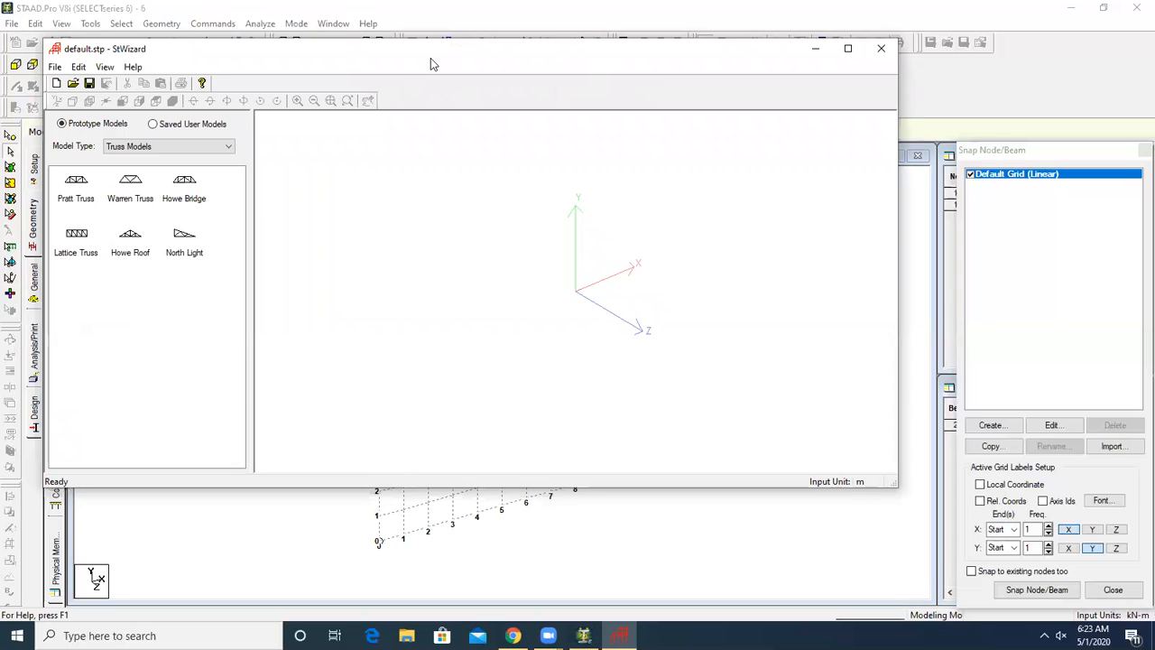
drag(431, 58, 508, 146)
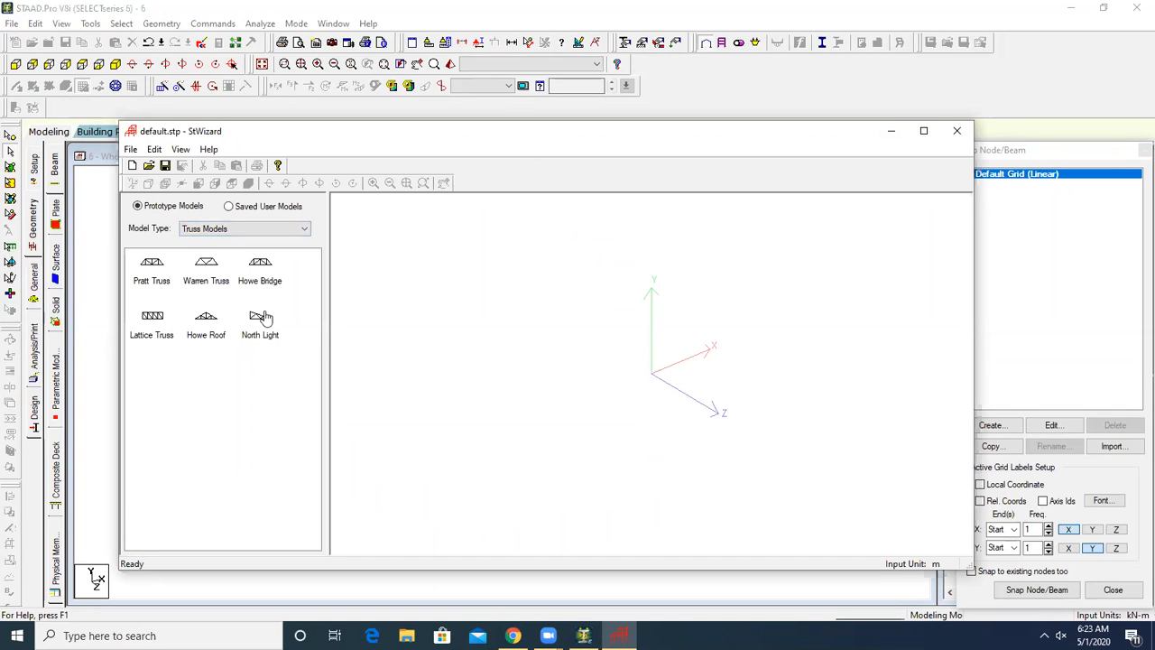
click(240, 231)
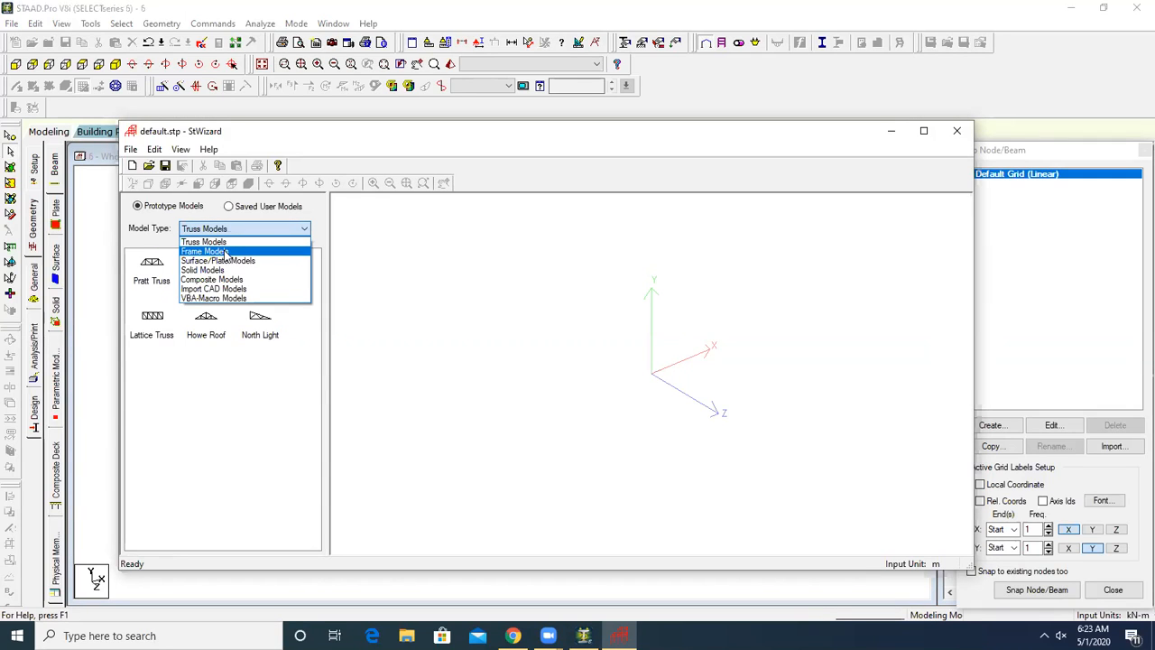
click(225, 252)
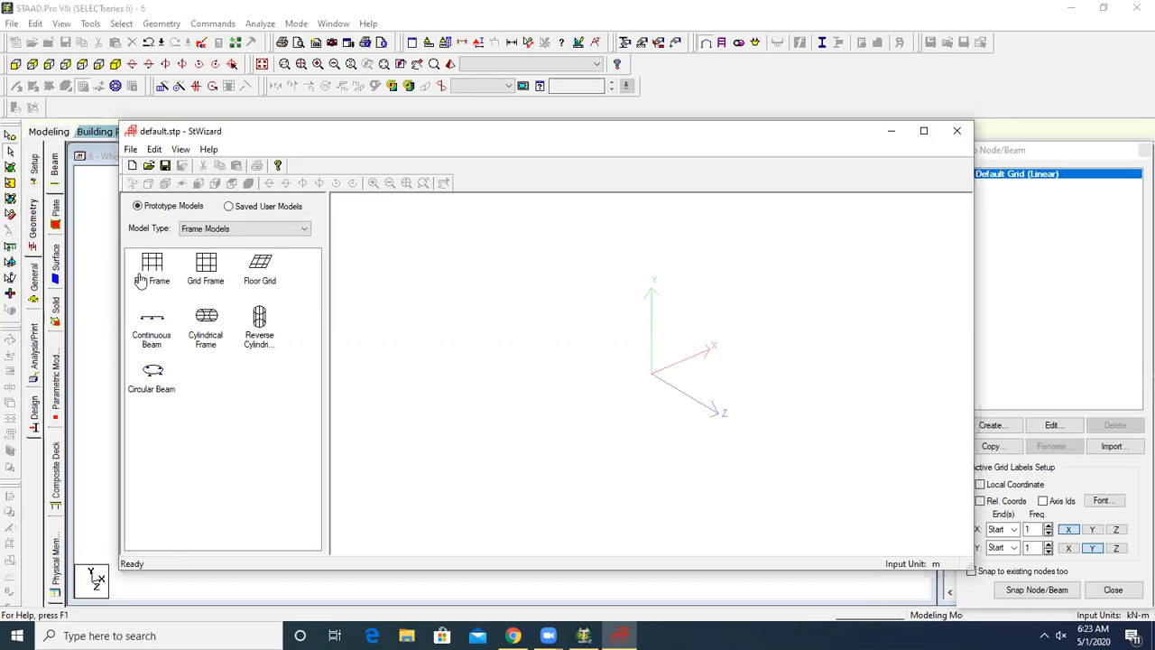
drag(143, 273, 488, 316)
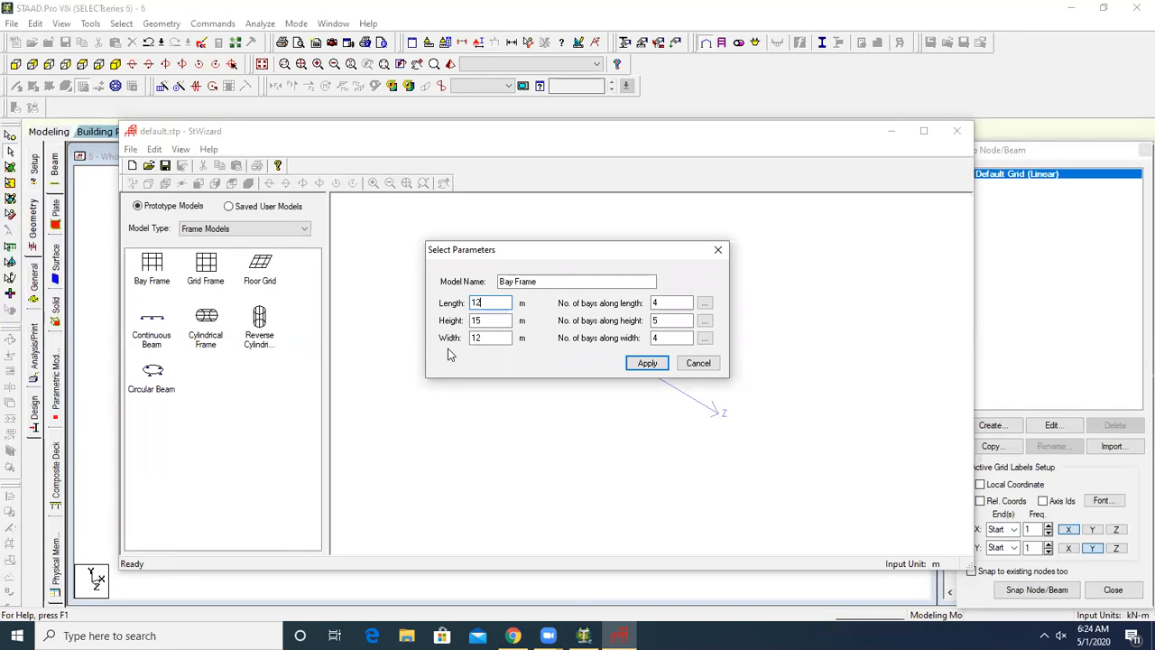
- Check the 12 m frame length with 4 bays and review the individual bay lengths along the length
drag(494, 302, 442, 305)
click(489, 302)
click(670, 302)
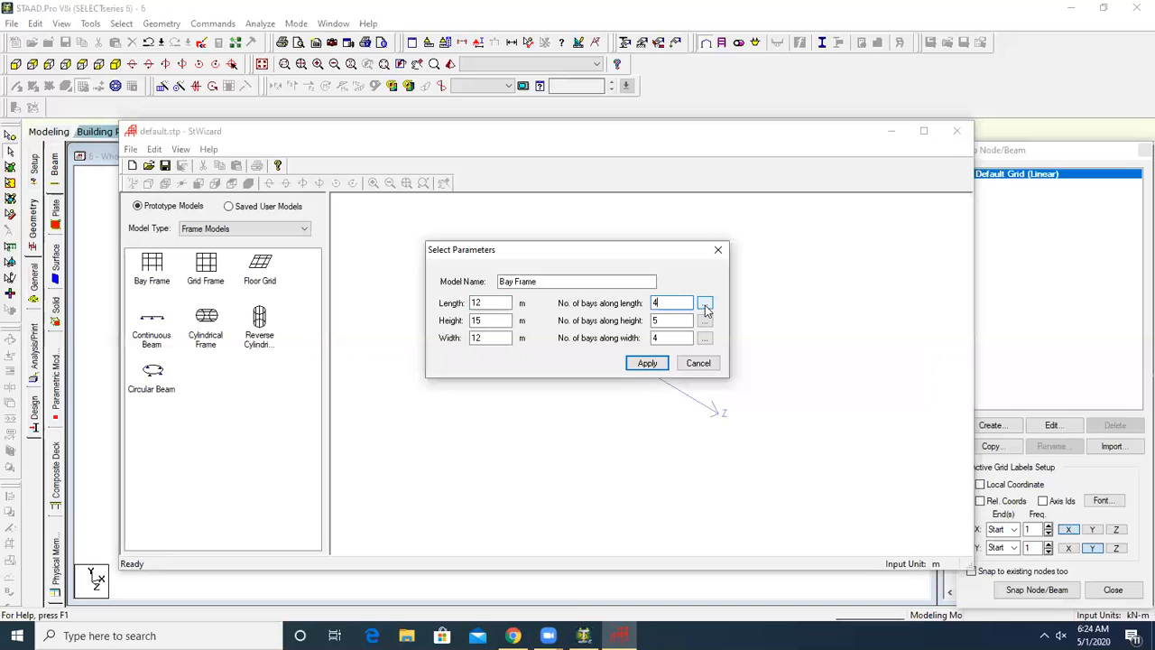
click(705, 307)
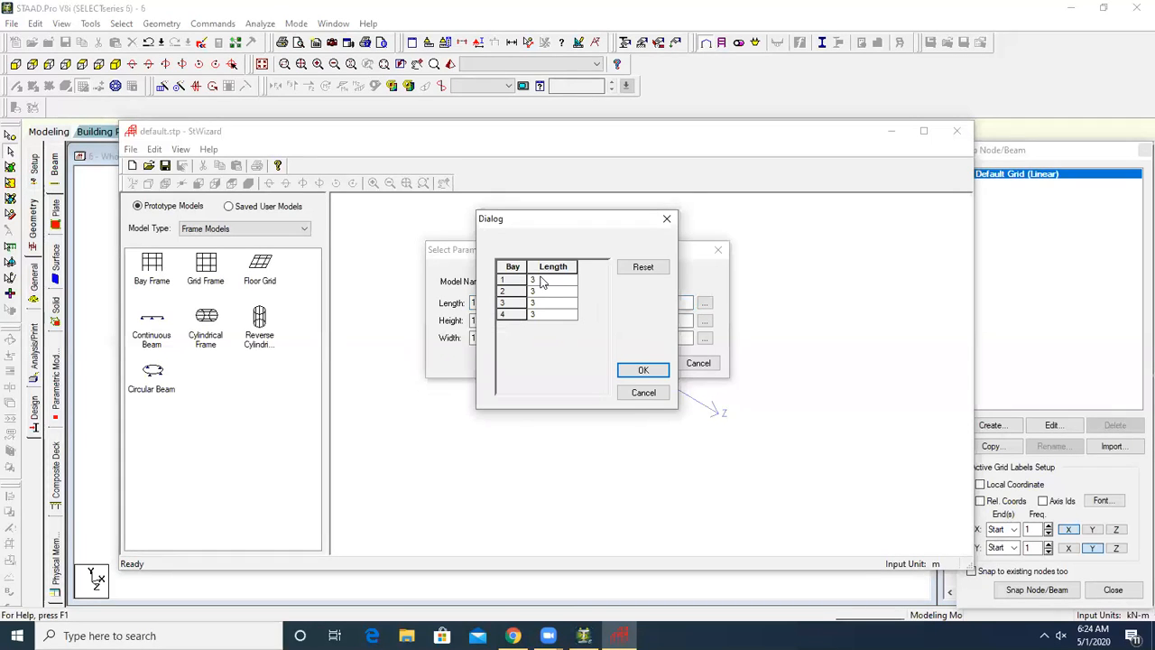
click(545, 303)
click(546, 285)
click(544, 291)
click(543, 303)
drag(558, 225, 716, 173)
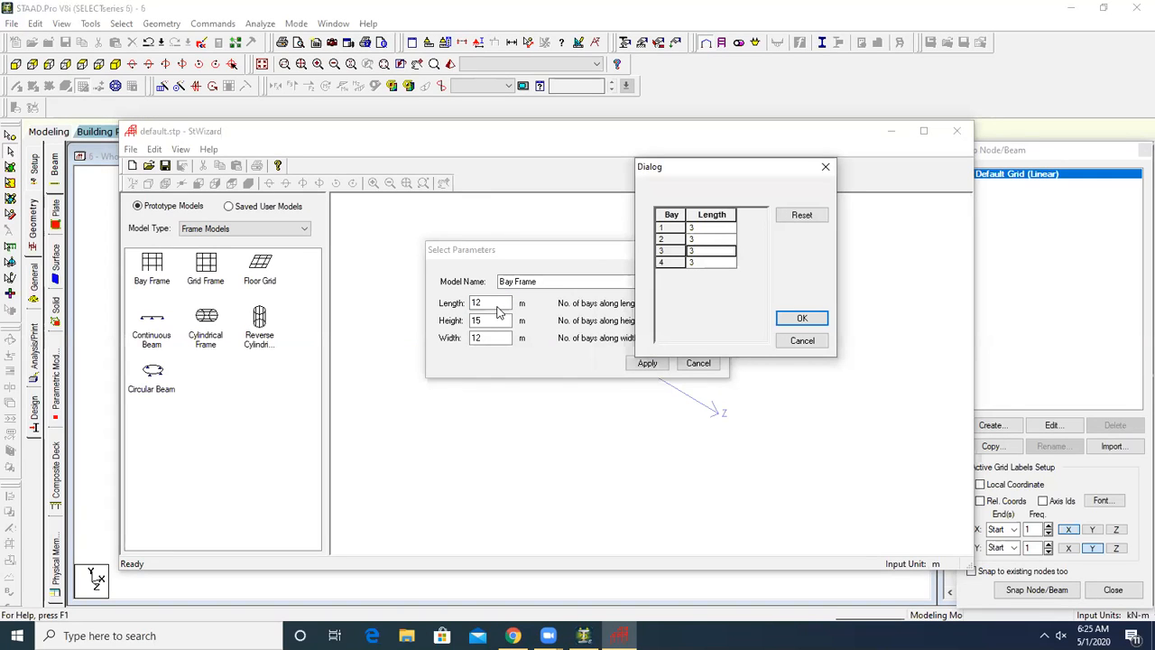
click(801, 318)
- Check the 15 m frame height with 5 bays and review the individual bay lengths along the height
click(493, 320)
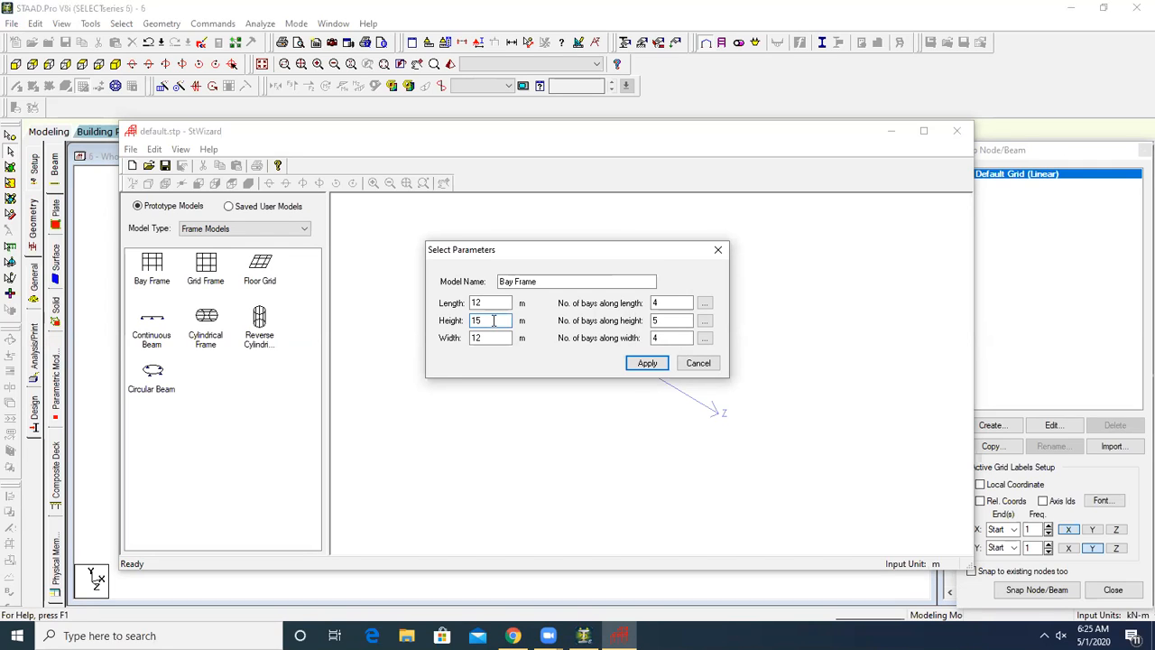
click(680, 320)
click(705, 320)
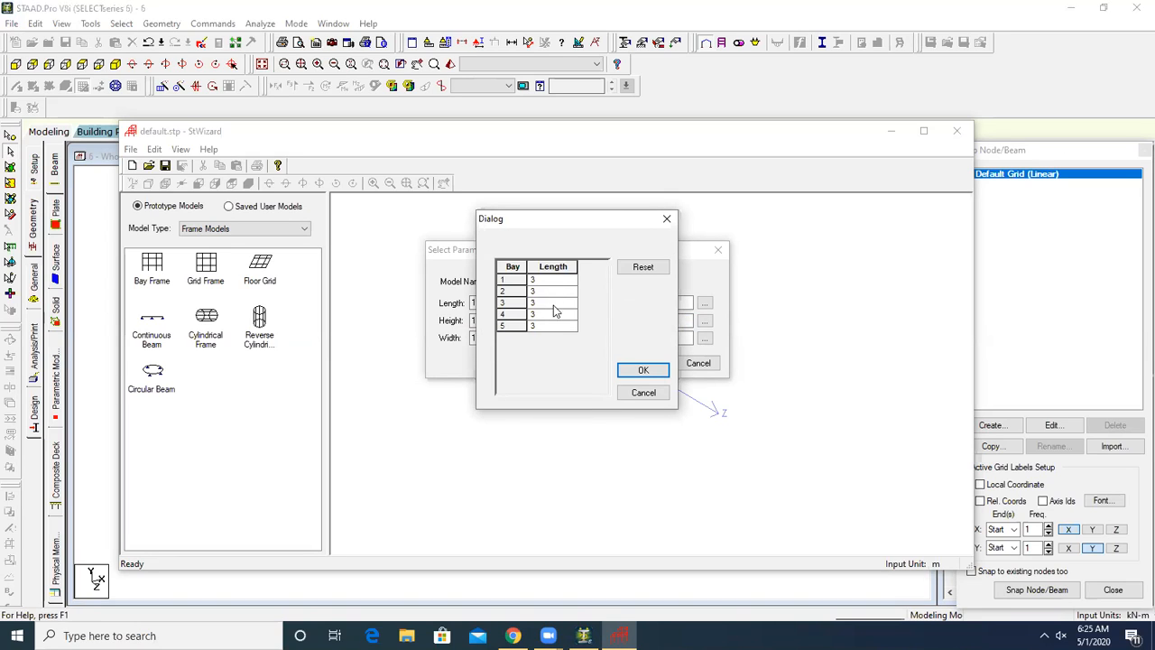
click(643, 370)
- Generate the bay frame 12 m long, 15 m high and 12 m wide, with 4, 5 and 4 bays respectively
click(478, 339)
click(670, 339)
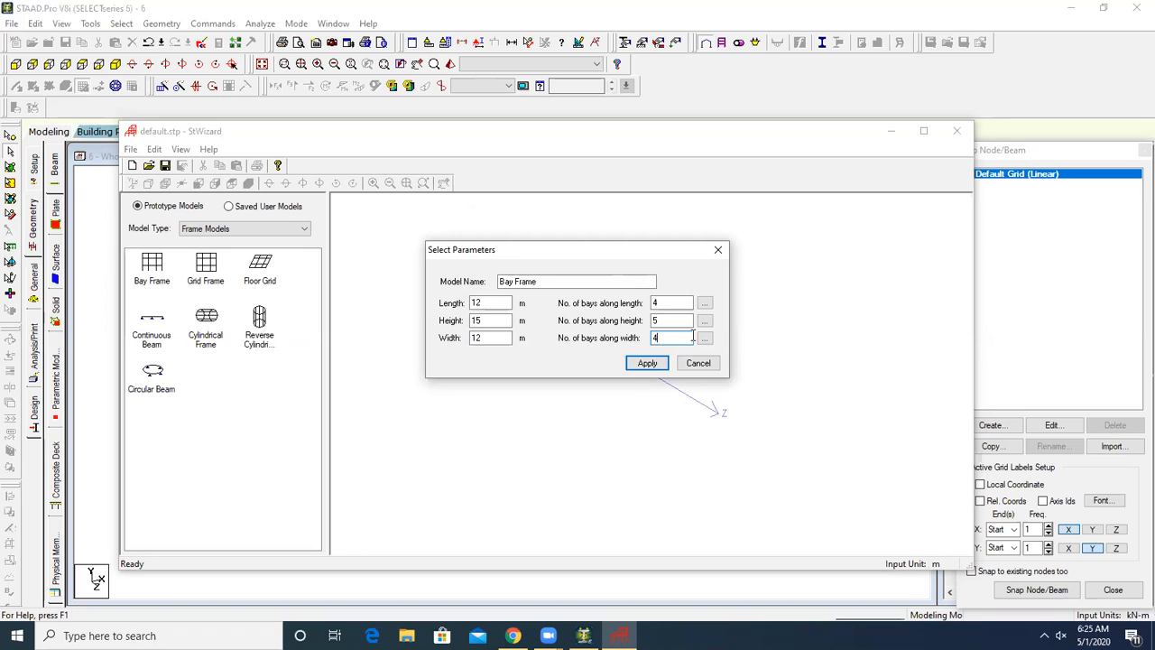
click(644, 362)
drag(770, 455, 792, 392)
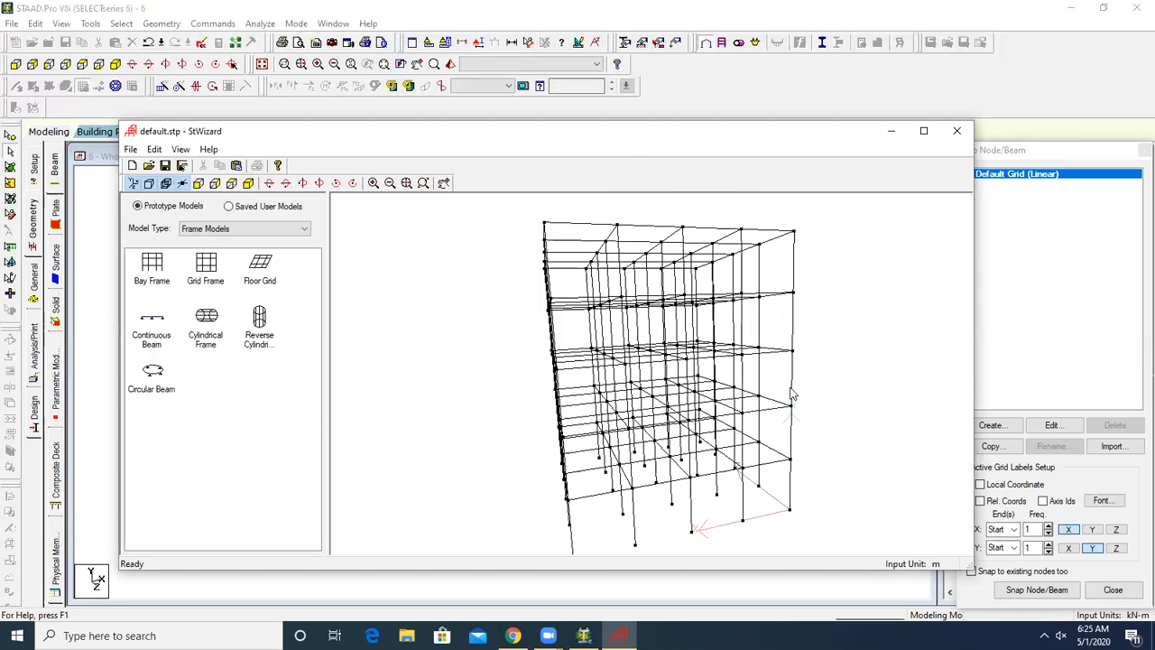
- Close the Structure Wizard and merge the bay frame prototype into the STAAD.Pro model at X, Y and Z values of 0
click(961, 132)
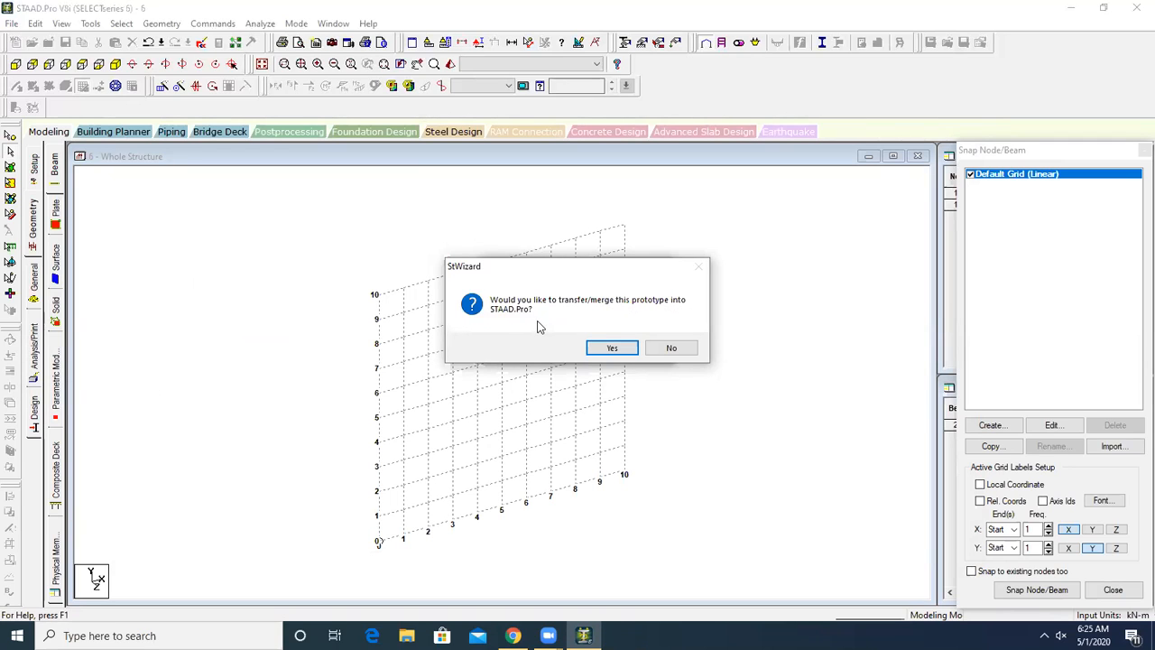
click(621, 350)
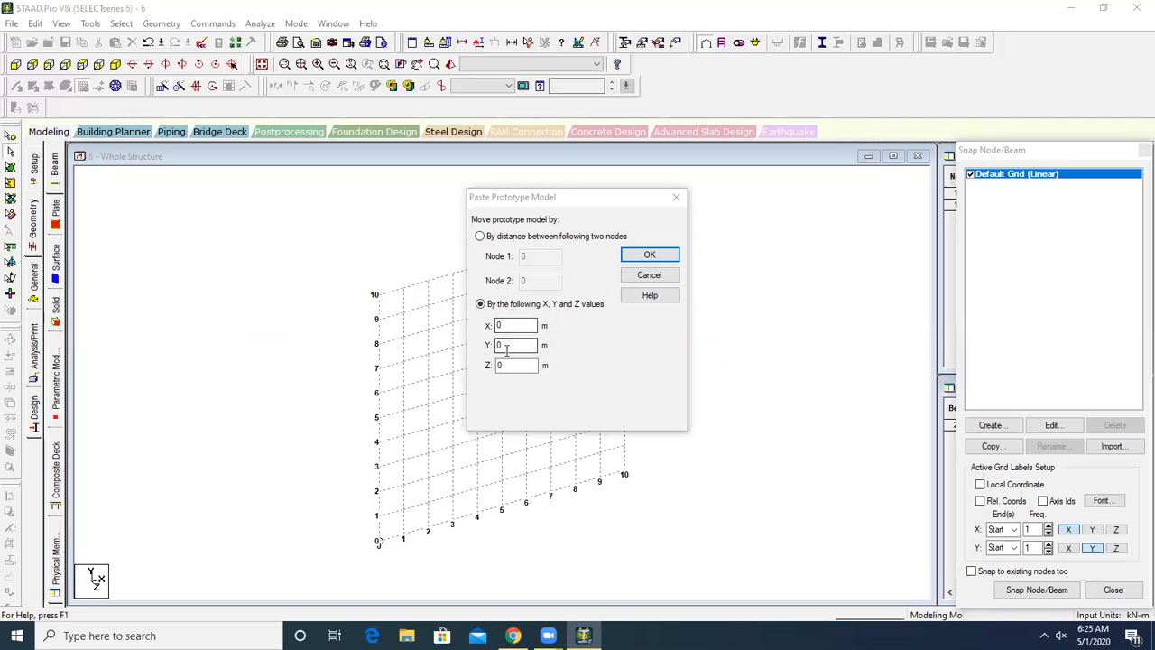
click(649, 256)
click(578, 348)
click(489, 340)
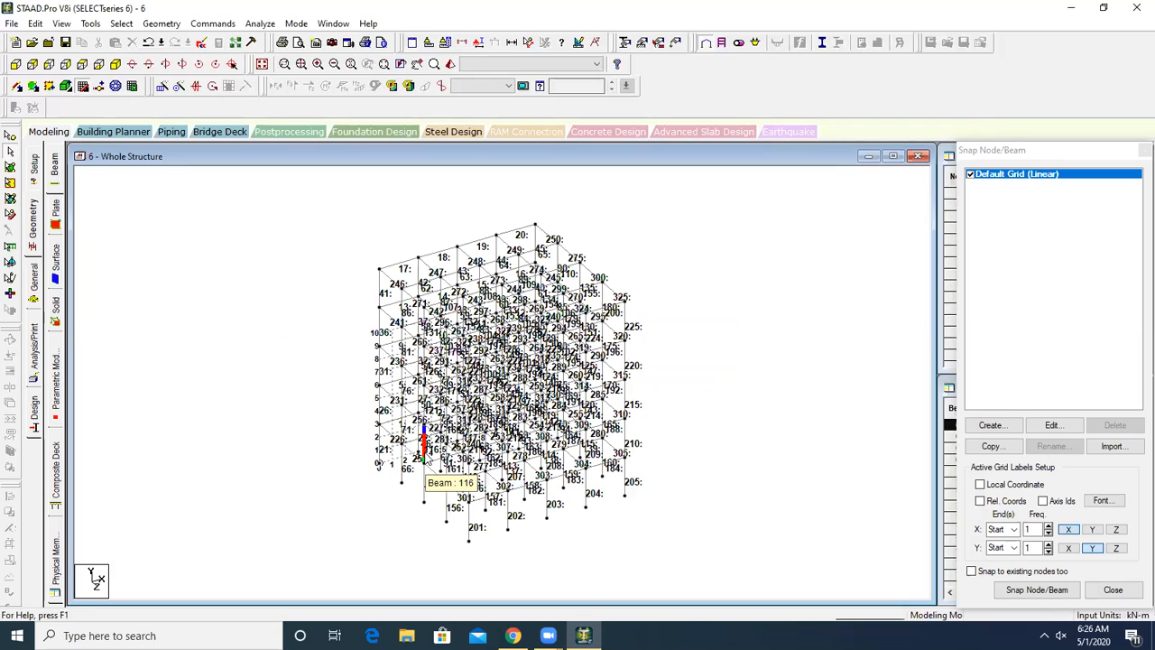
- Hide the beam numbers on the merged frame and examine the whole structure
key(shift+b)
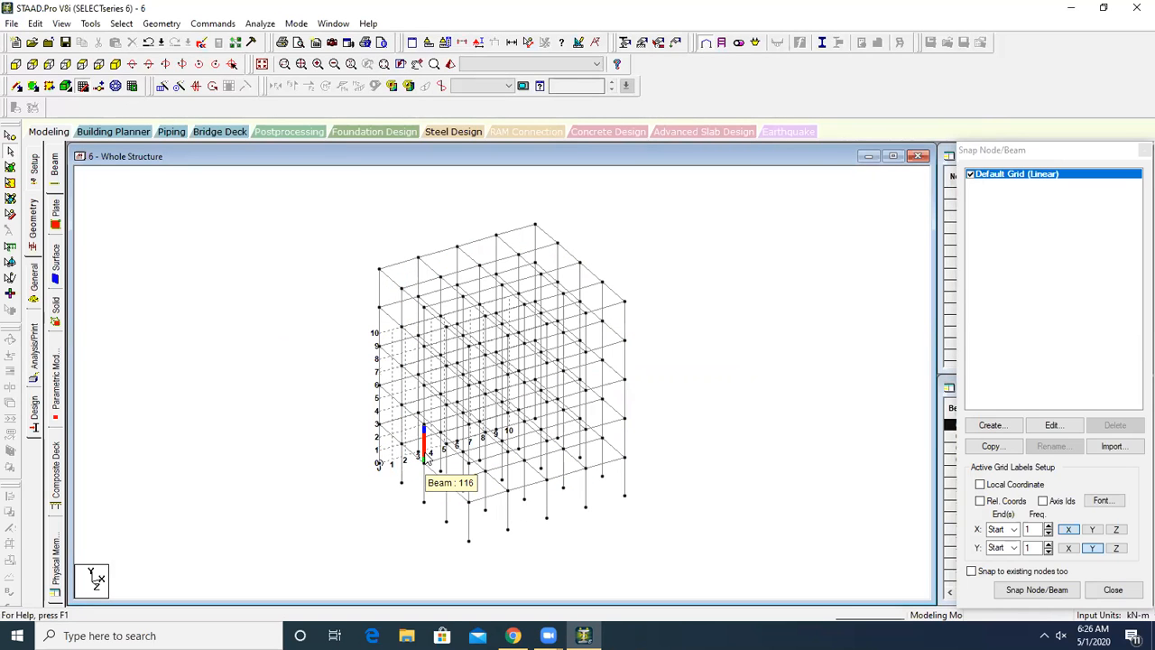
scroll(448, 449, up, 2)
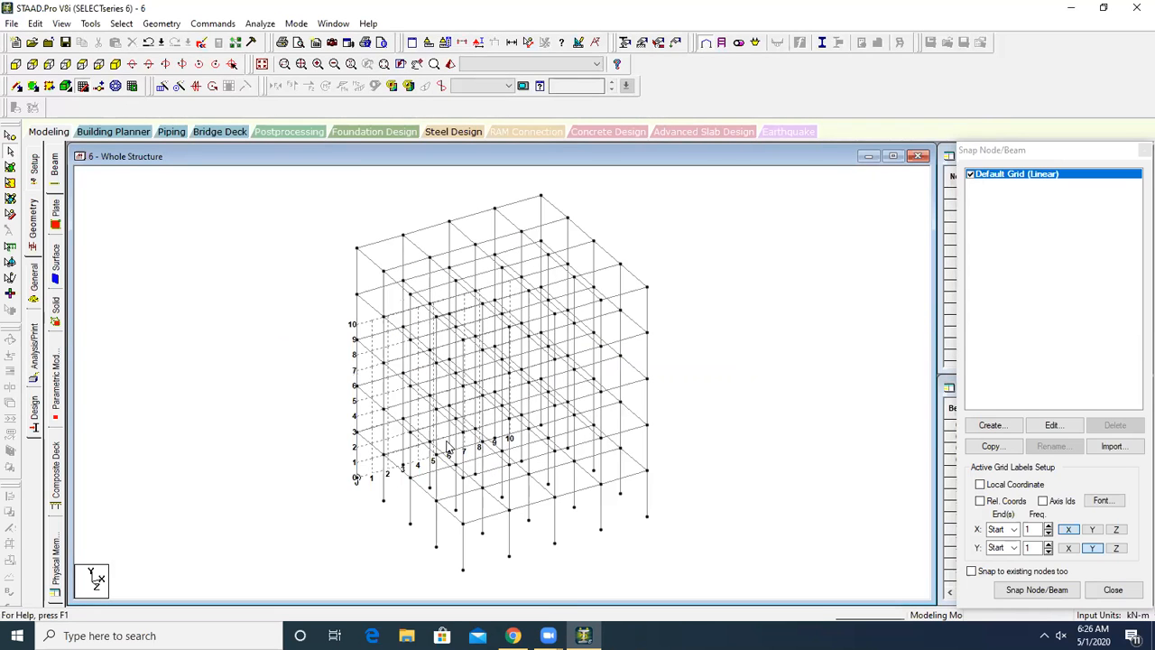
scroll(447, 442, up, 1)
middle_drag(745, 462, 835, 462)
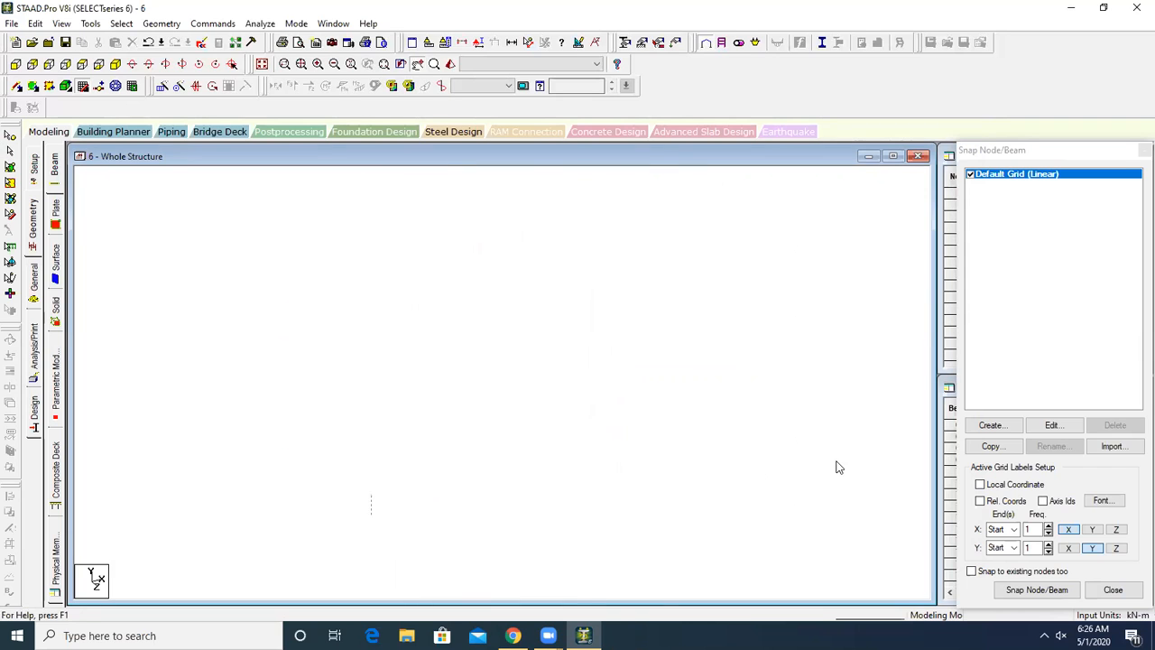
scroll(693, 467, down, 3)
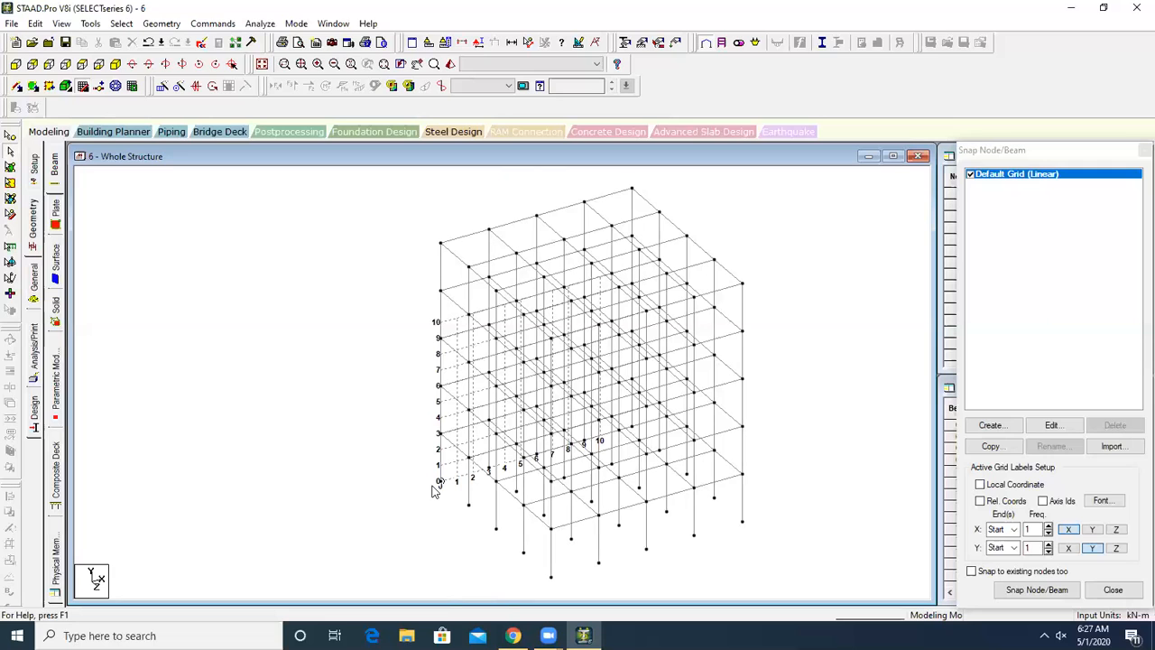
- Select the entire bay frame and delete all its beams together with the nodes left without elements
scroll(516, 340, down, 3)
drag(402, 232, 781, 533)
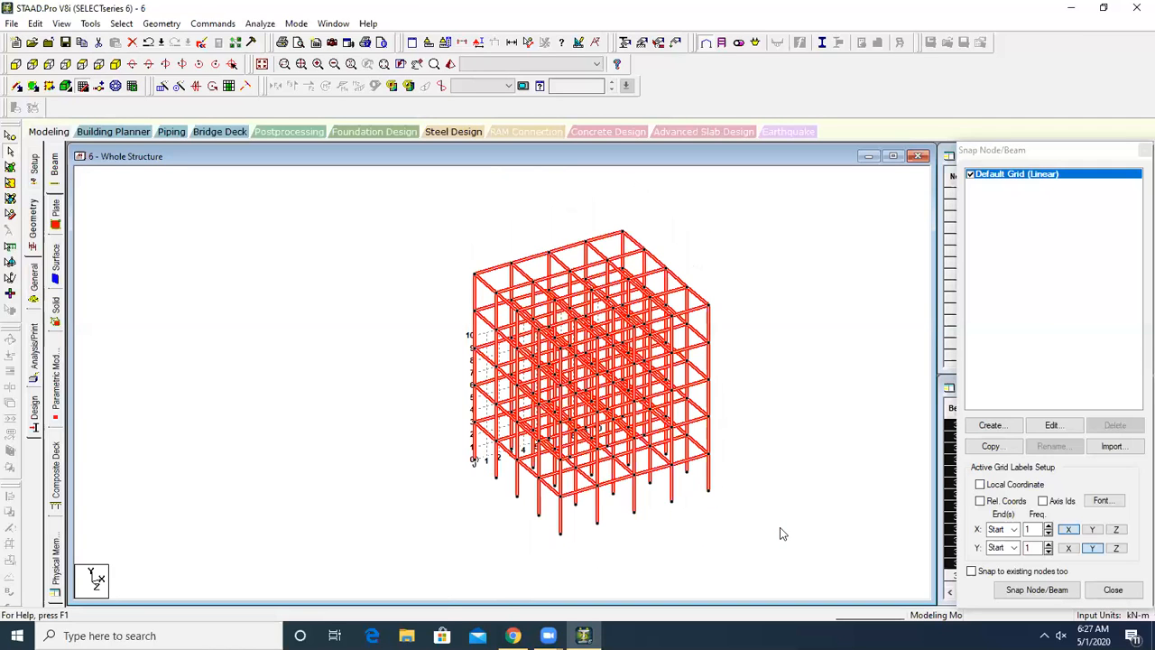
key(Delete)
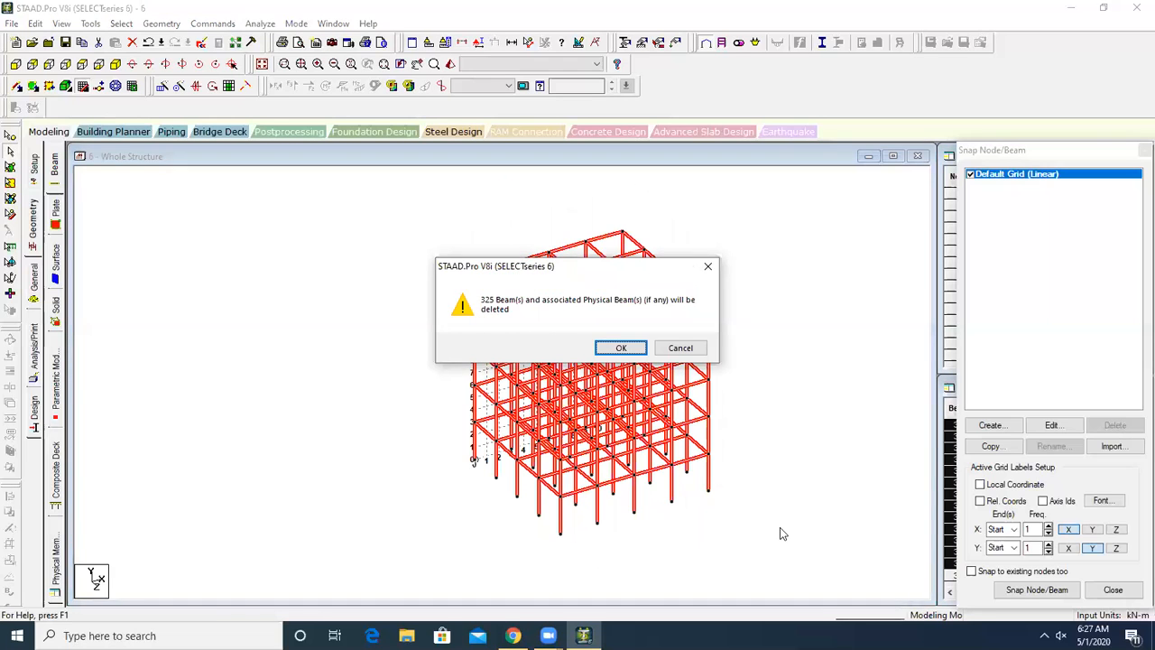
key(Return)
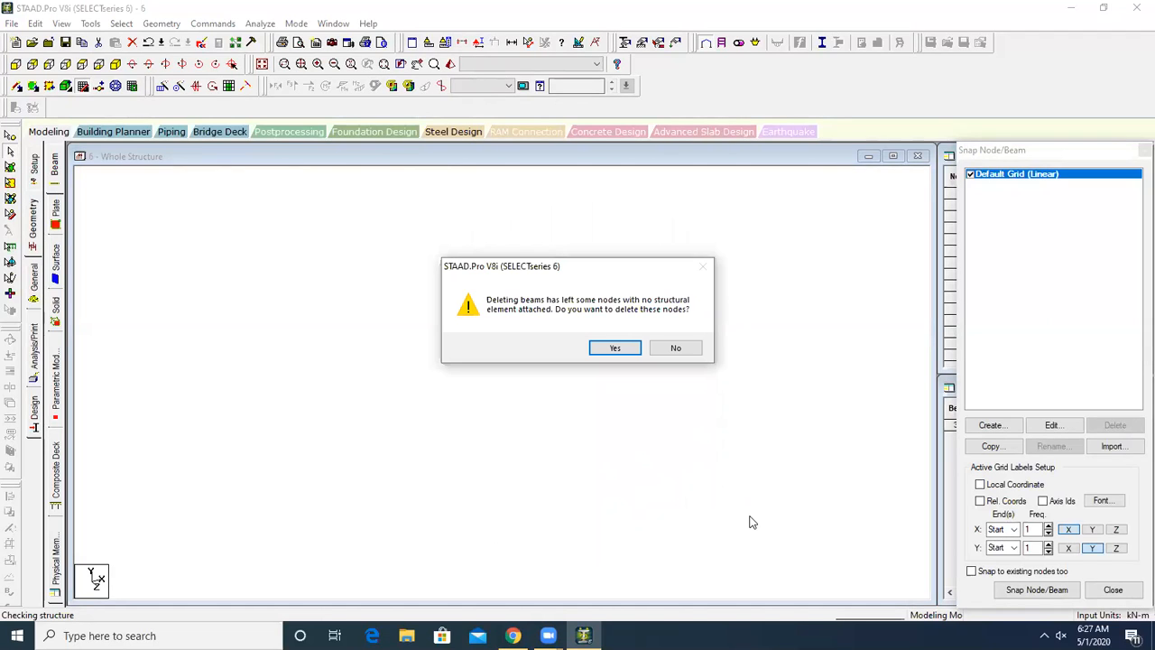
click(615, 350)
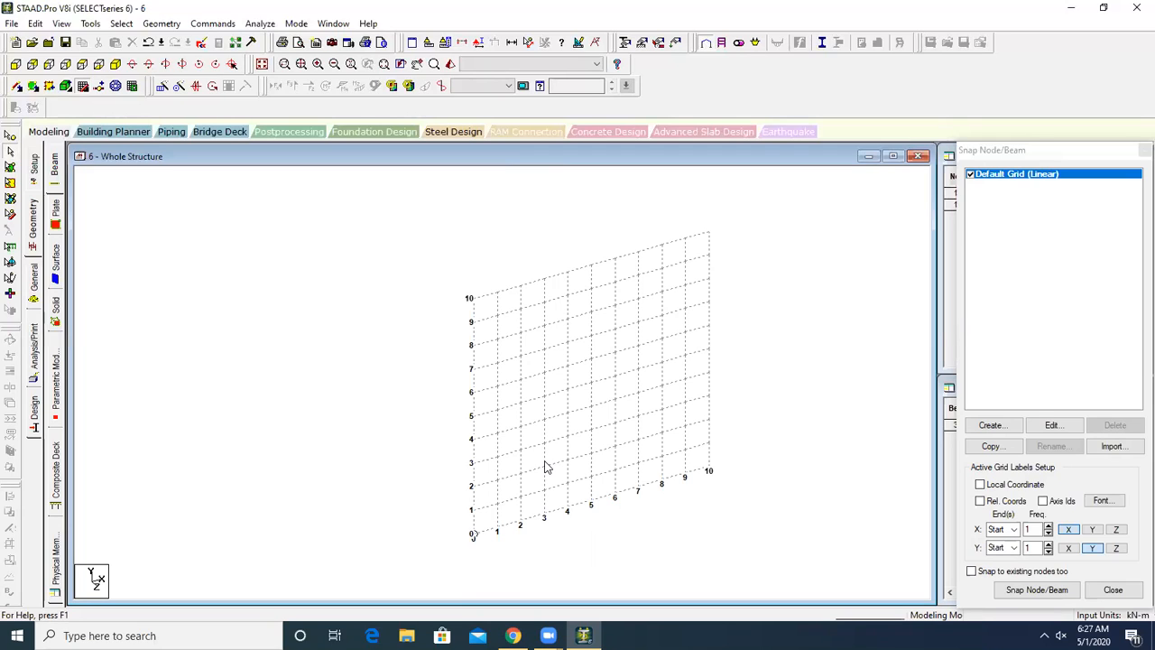
- Change the default linear grid's plane to X-Z
click(1053, 425)
click(766, 255)
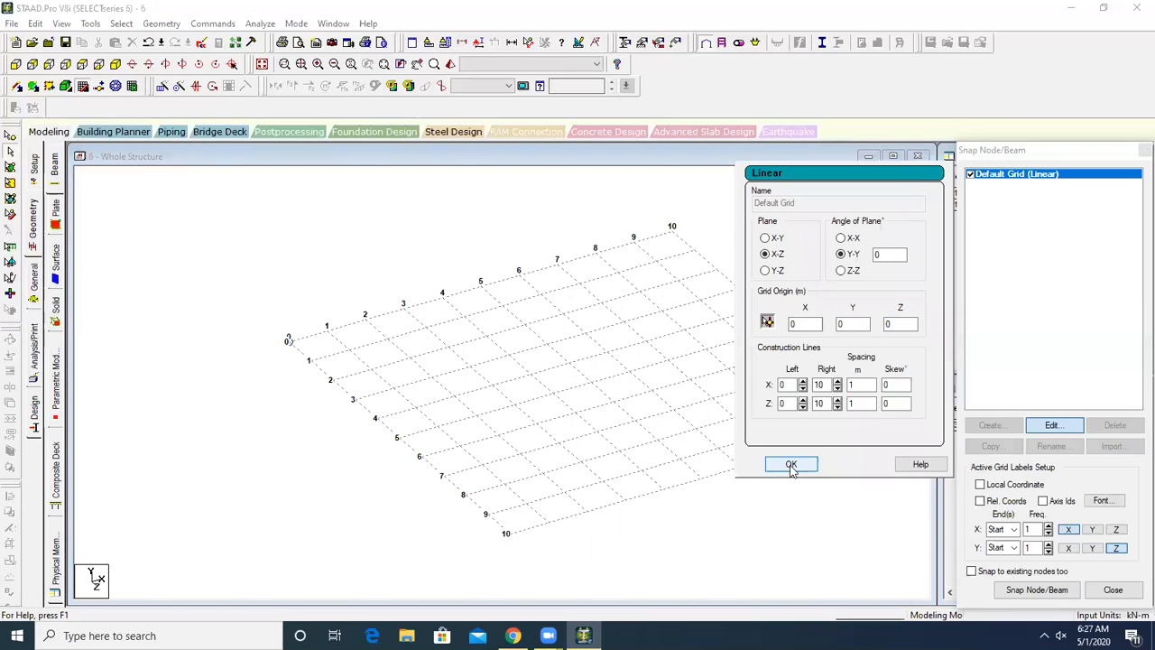
click(791, 465)
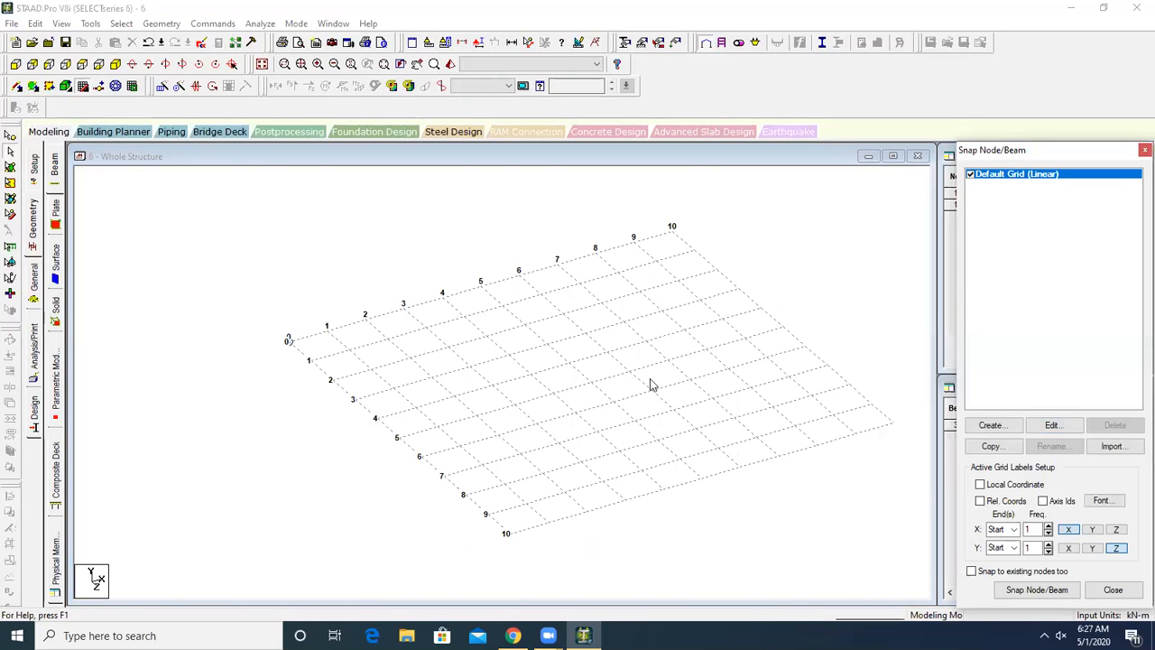